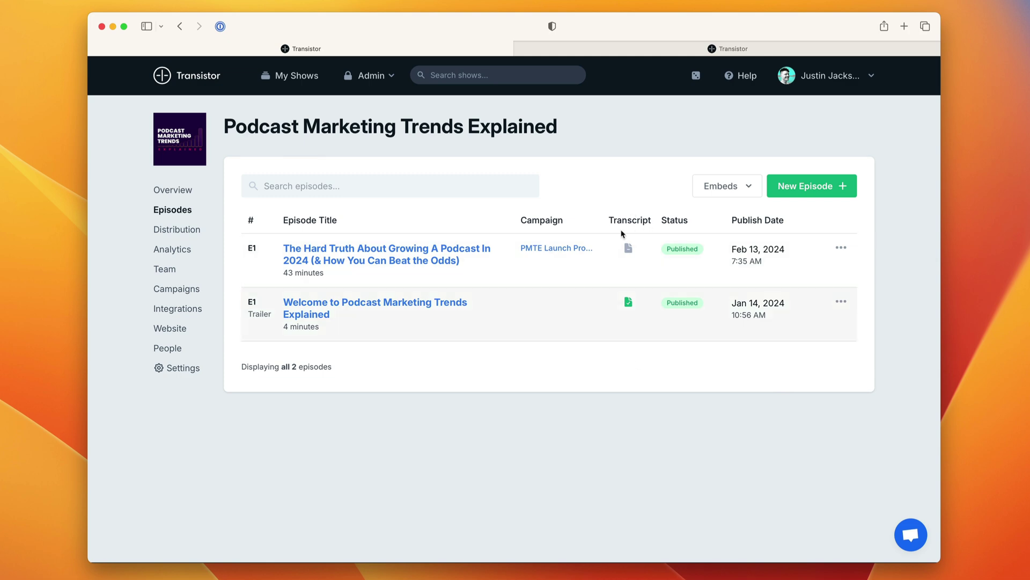
- Auto-transcribe the first episode, 'The Hard Truth About Growing A Podcast In 2024', from its Transcripts tab
left_click(628, 247)
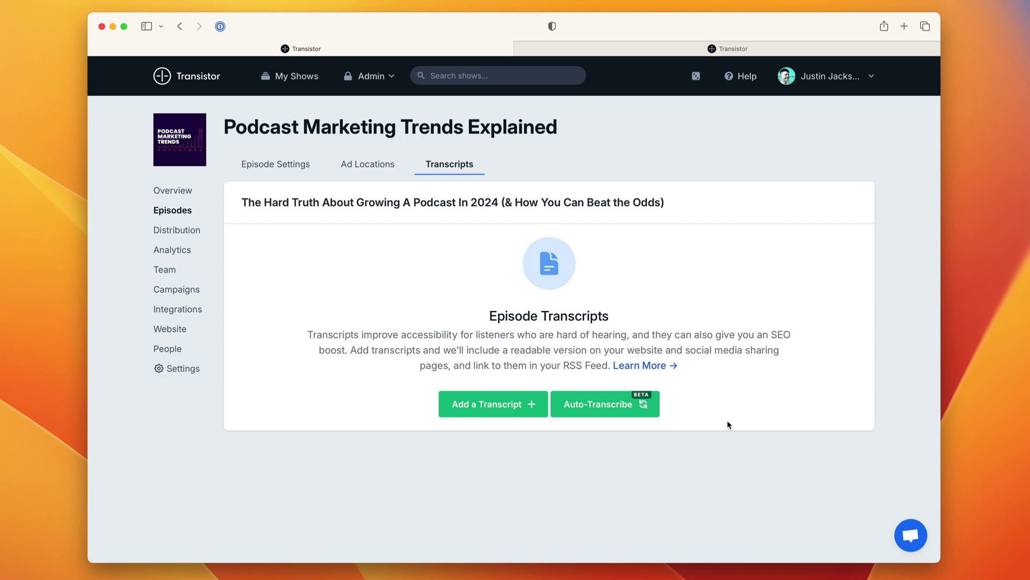
left_click(174, 211)
left_click(329, 259)
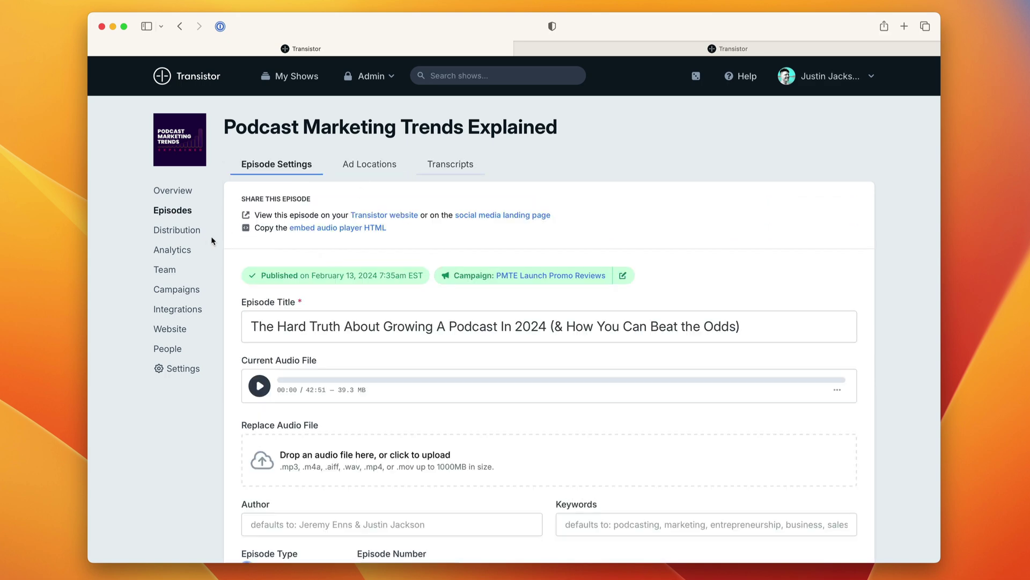
left_click(456, 164)
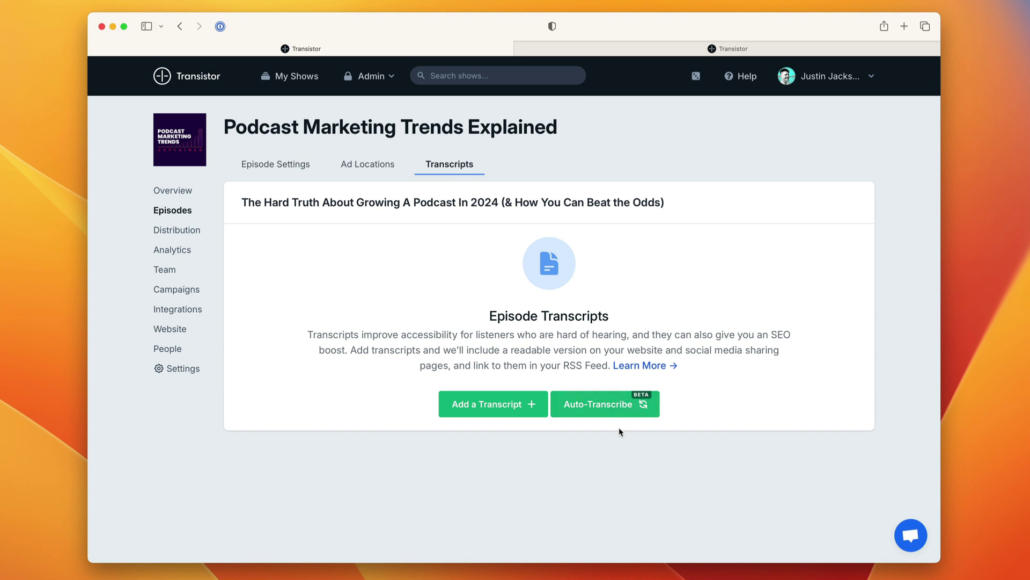
left_click(614, 412)
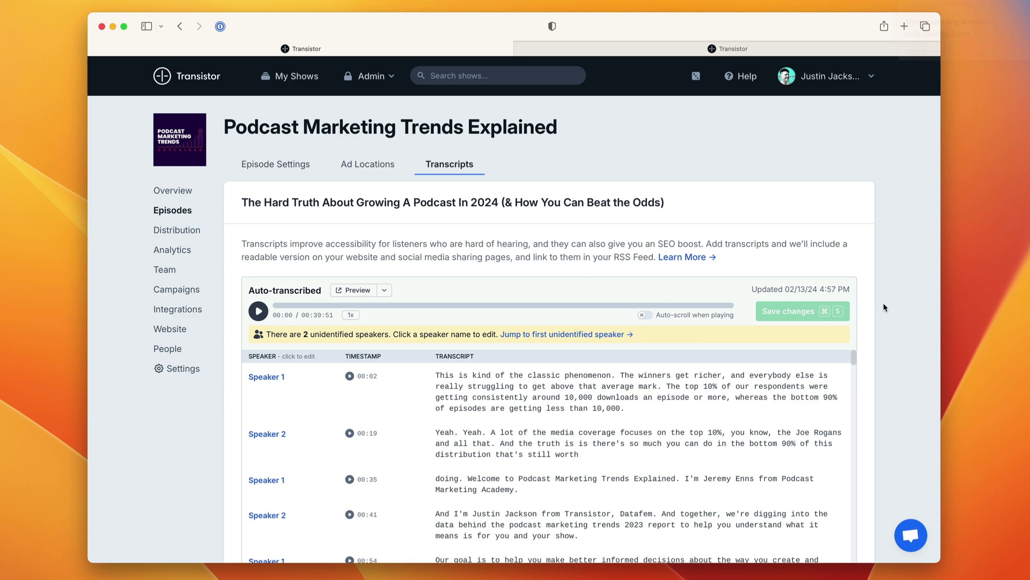
- Play the opening audio and rename Speaker 1 to the first host's first name
scroll(734, 445, "down", 5)
scroll(734, 446, "up", 5)
key("space")
scroll(907, 470, "down", 3)
scroll(903, 423, "up", 3)
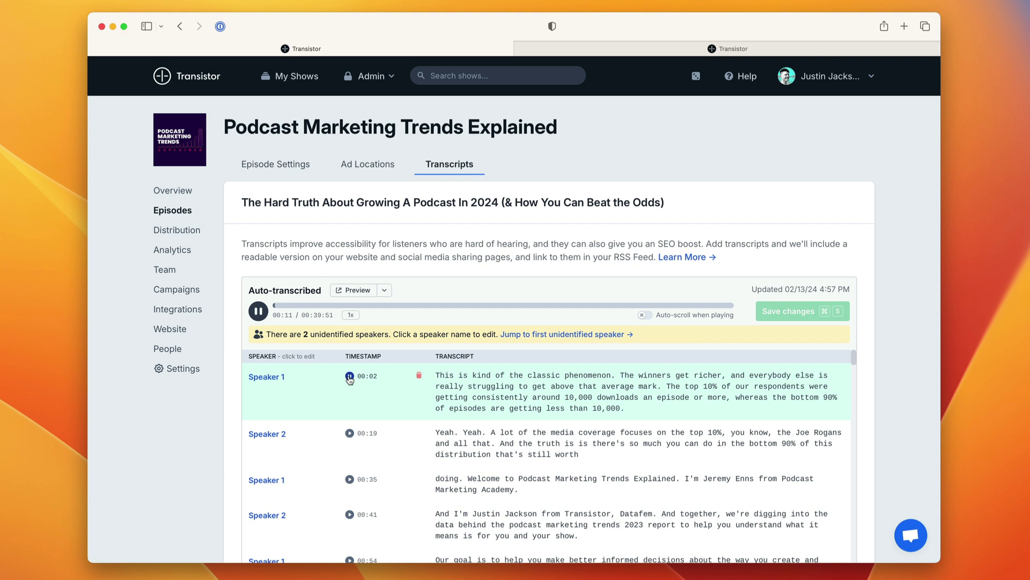
left_click(349, 376)
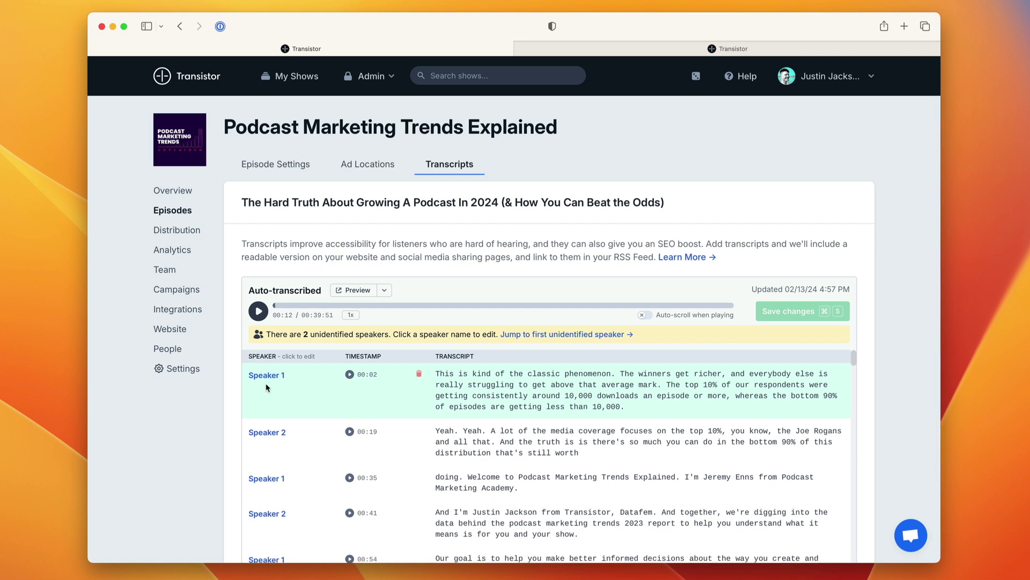
left_click(274, 375)
type("Jeremy")
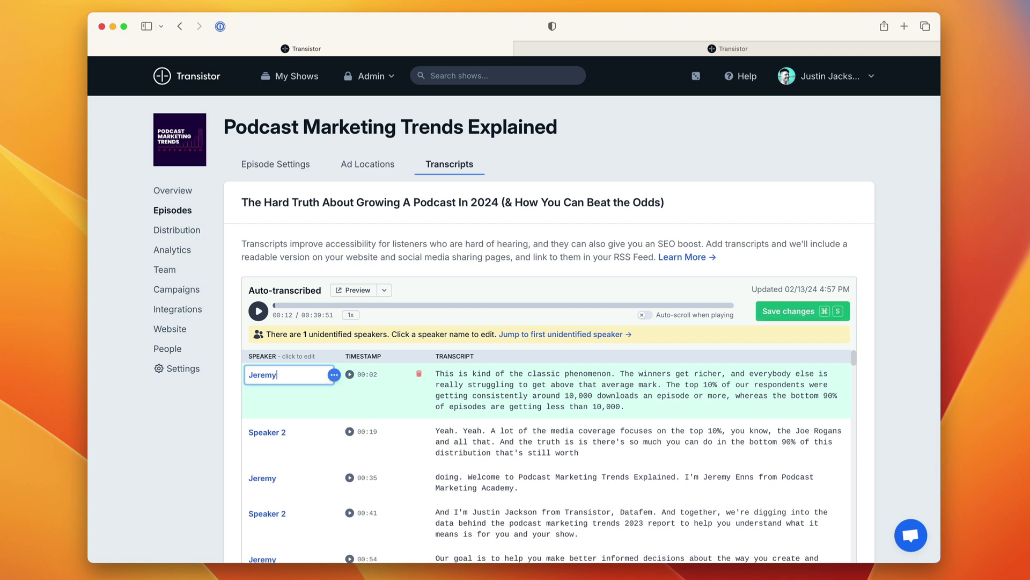
scroll(262, 494, "down", 5)
scroll(537, 483, "up", 5)
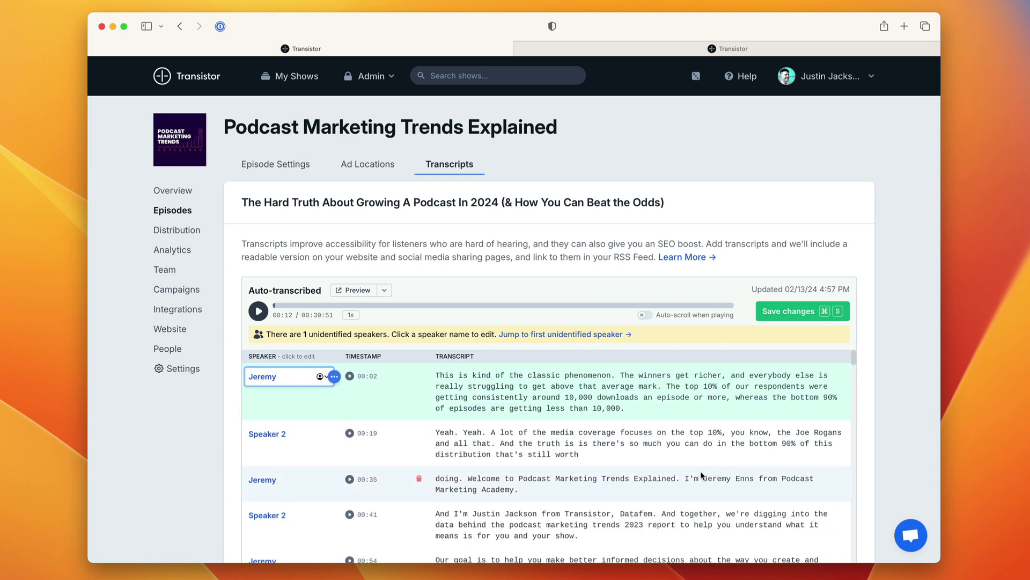
left_click(312, 481)
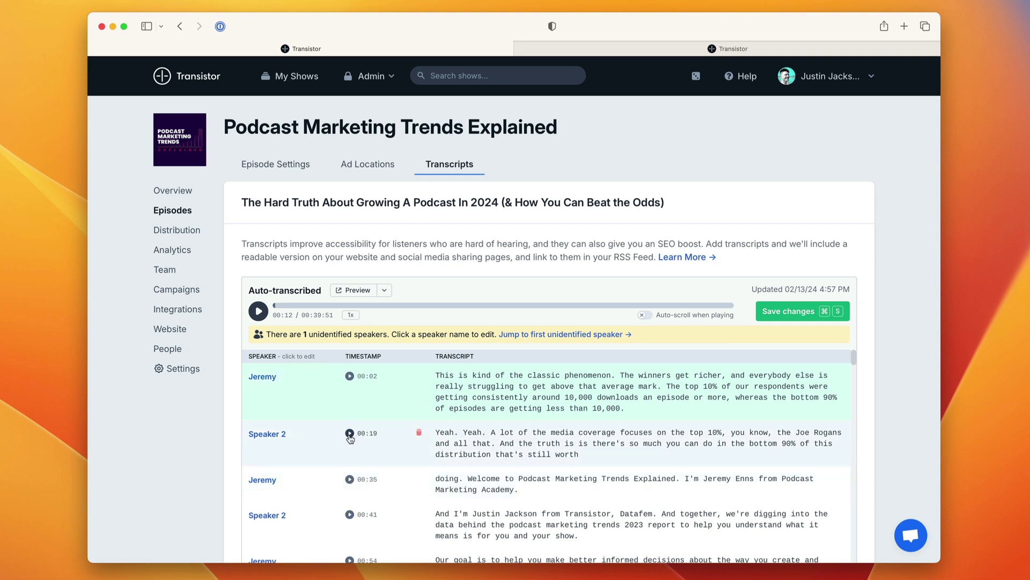
- Play the 00:19 paragraph and rename Speaker 2 to the second host's first name
left_click(349, 433)
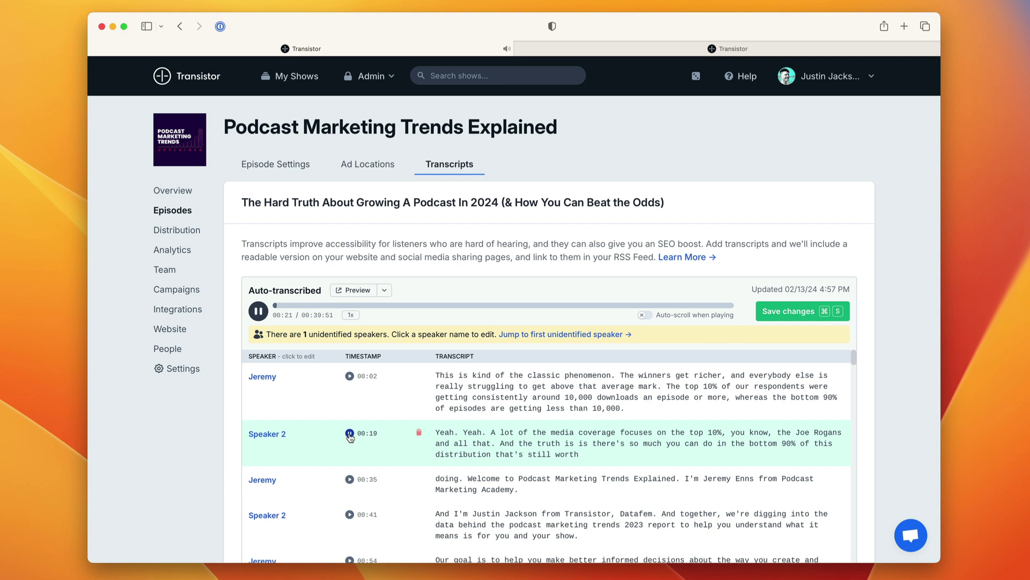
left_click(349, 434)
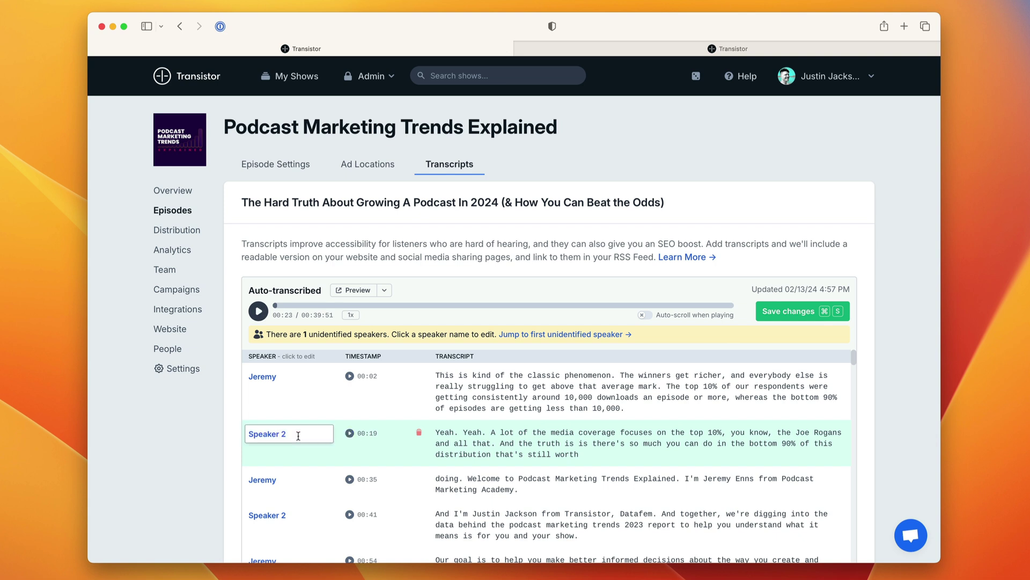
left_click(298, 436)
type("Justin")
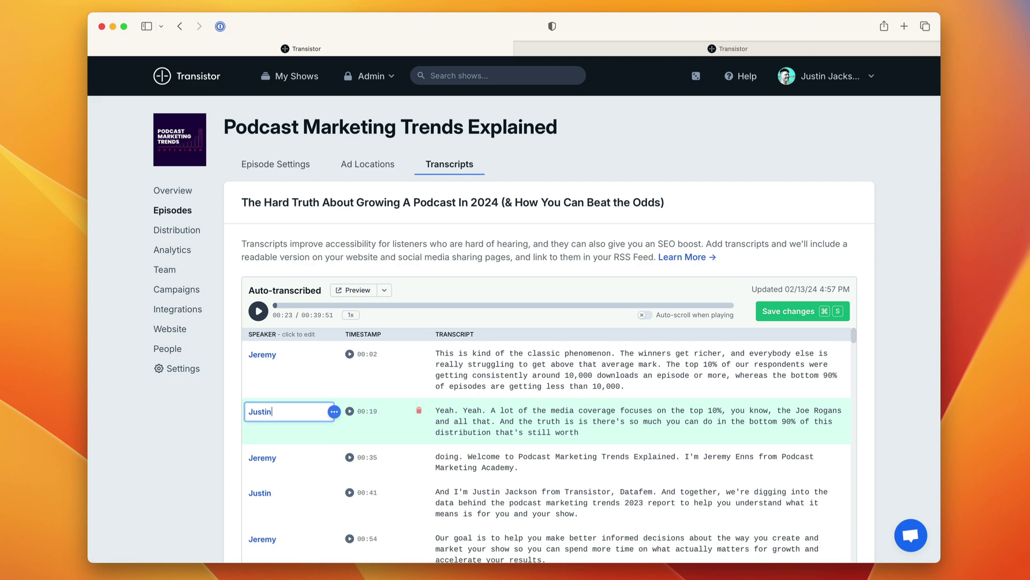
key("Return")
scroll(320, 443, "down", 15)
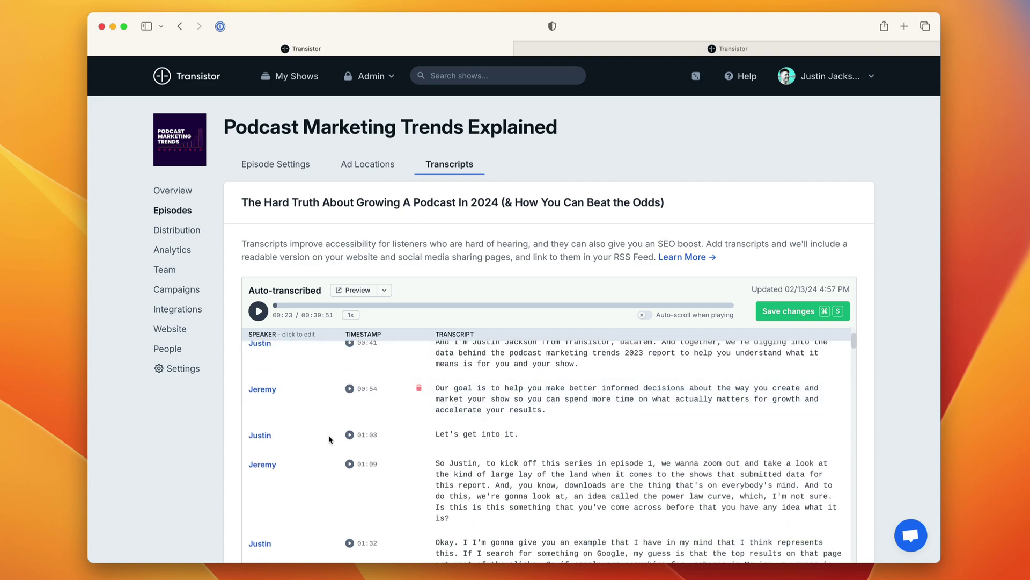
scroll(320, 444, "down", 5)
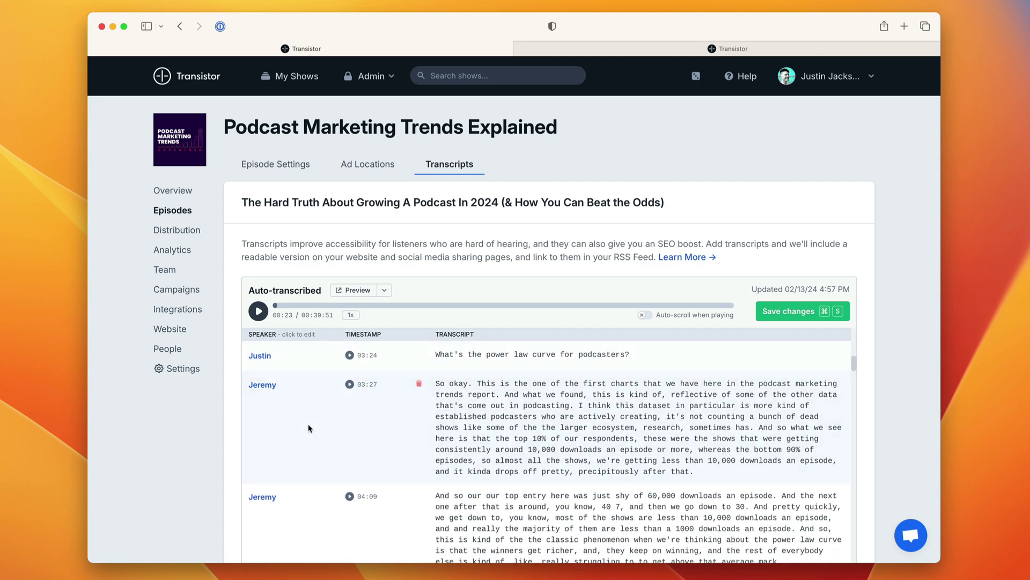
scroll(324, 429, "up", 10)
scroll(329, 433, "up", 5)
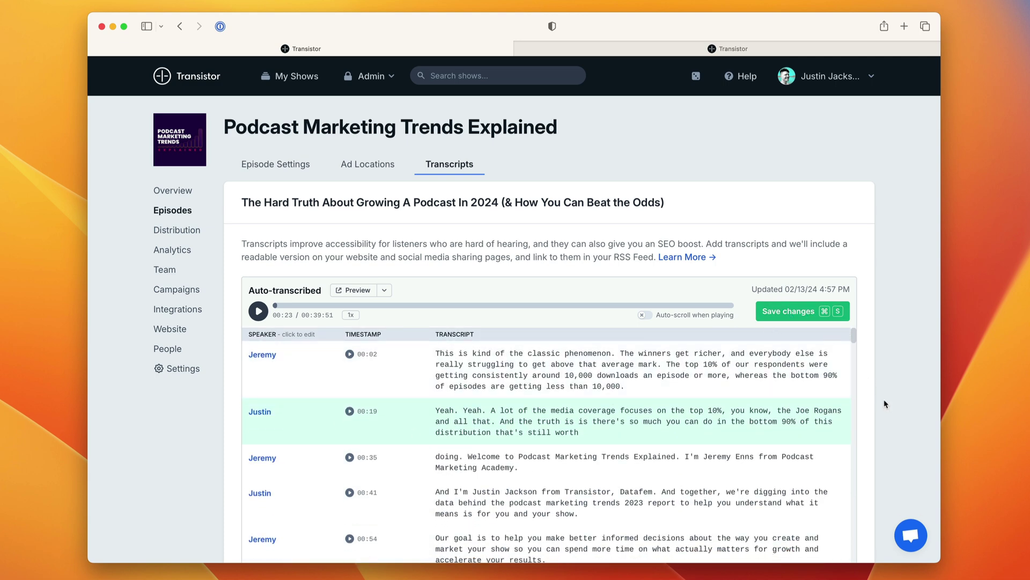
- Save the speaker names, change punctuation to 'phenomenon:' and '10%;', and delete the repeated 'is'
key("super+s")
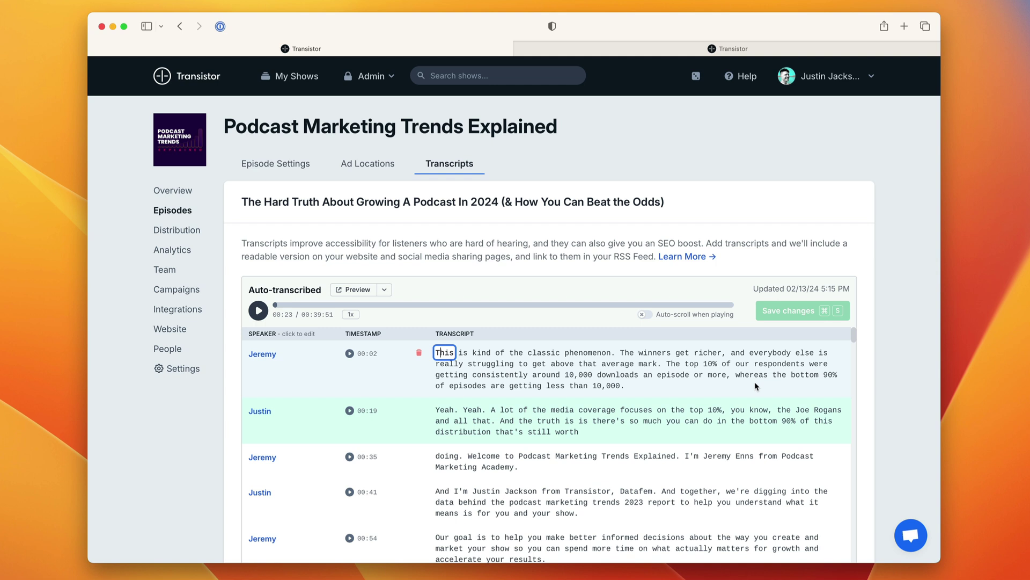
mouse_move(708, 348)
mouse_move(475, 361)
mouse_move(668, 424)
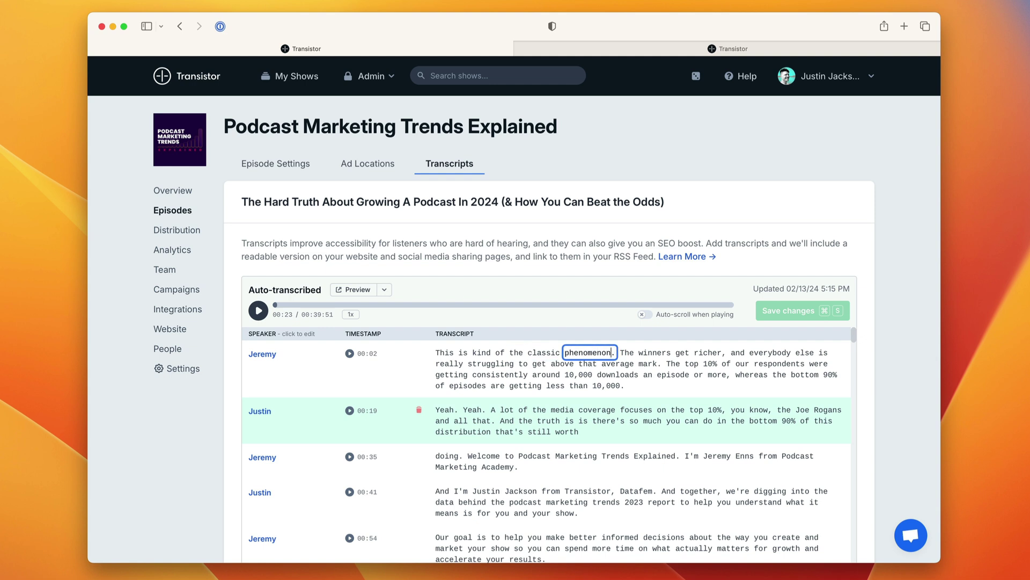
key("BackSpace")
type(":")
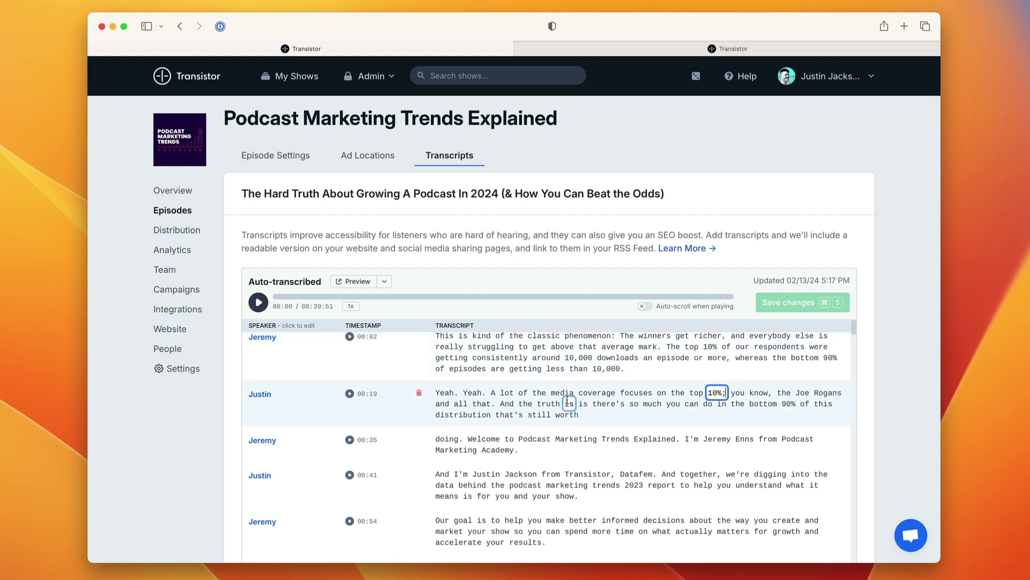
key("BackSpace")
type(";")
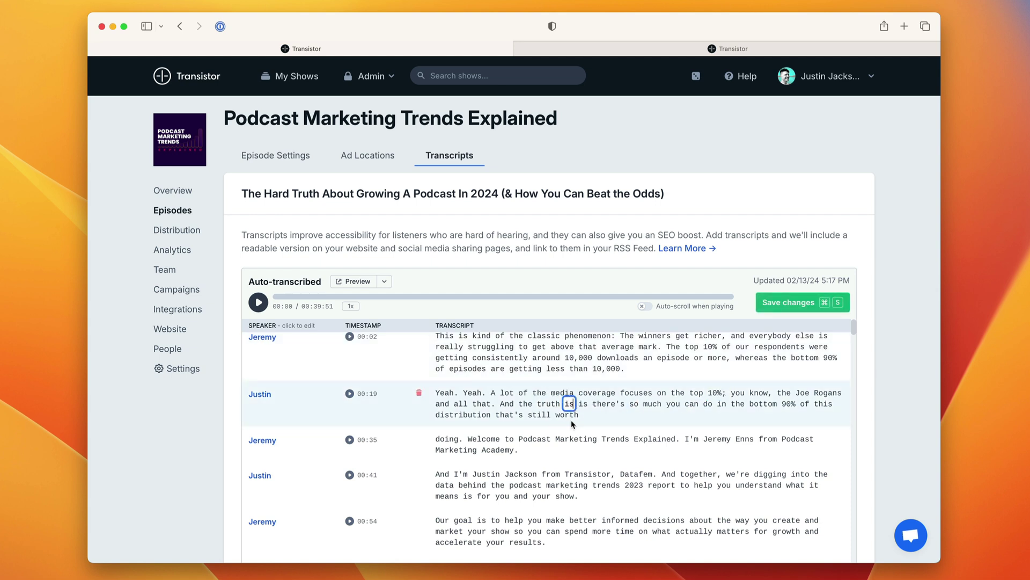
key("BackSpace")
key("BackSpace")
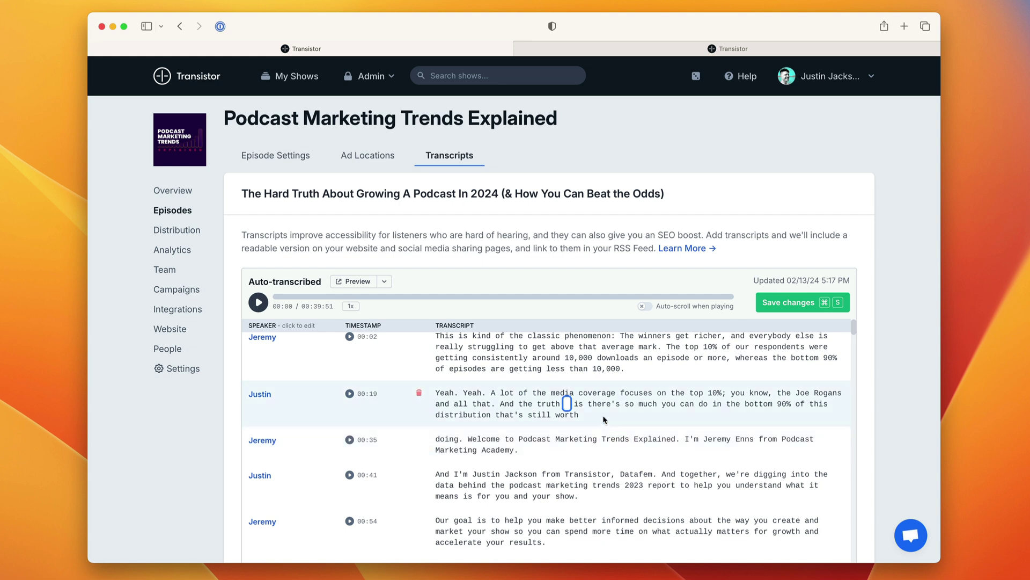
- Save, split the paragraph before 'Welcome', and move 'doing.' up into the 00:19 paragraph
key("super+s")
scroll(593, 408, "down", 2)
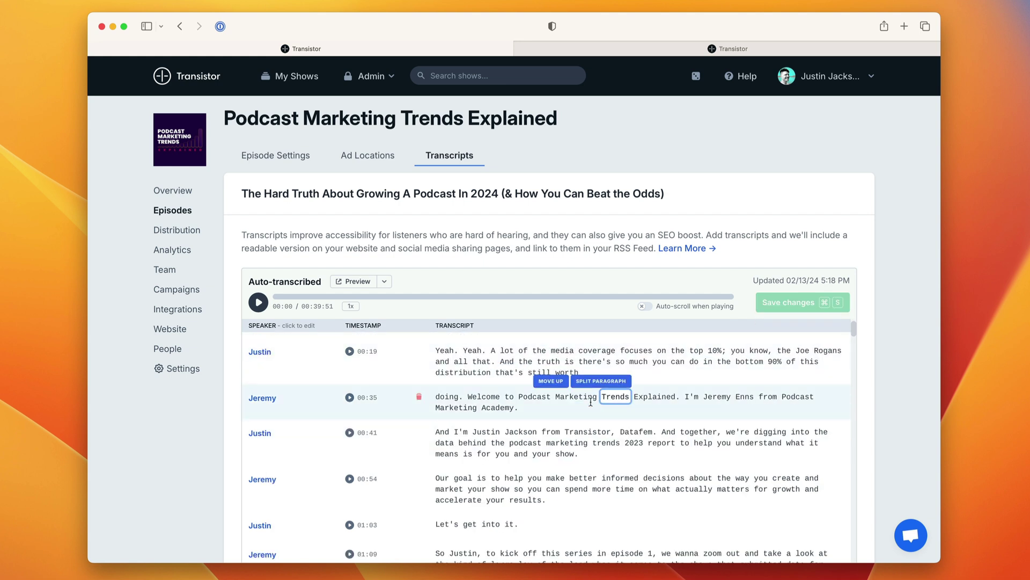
scroll(449, 397, "up", 1)
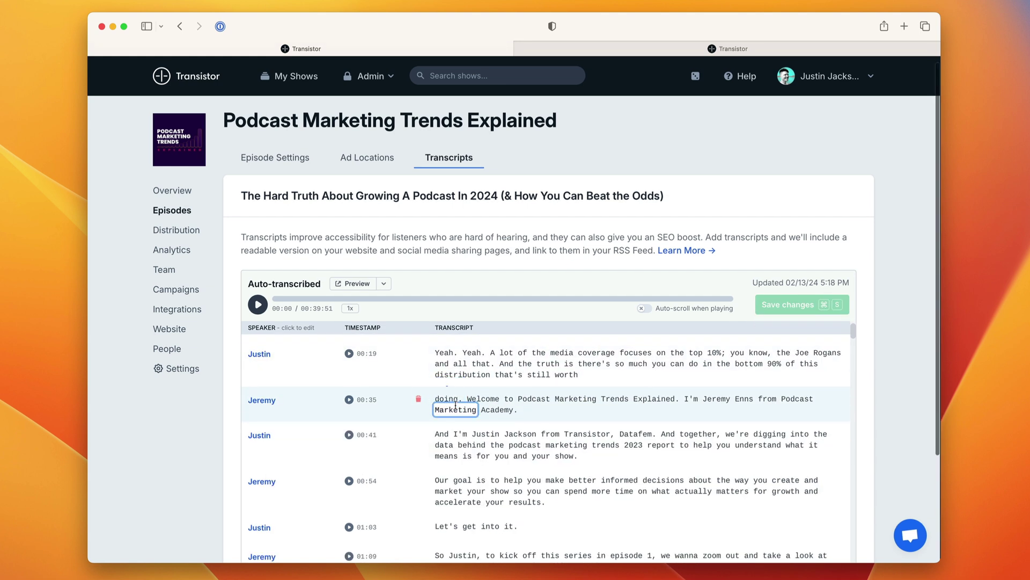
scroll(291, 403, "up", 1)
scroll(376, 437, "down", 1)
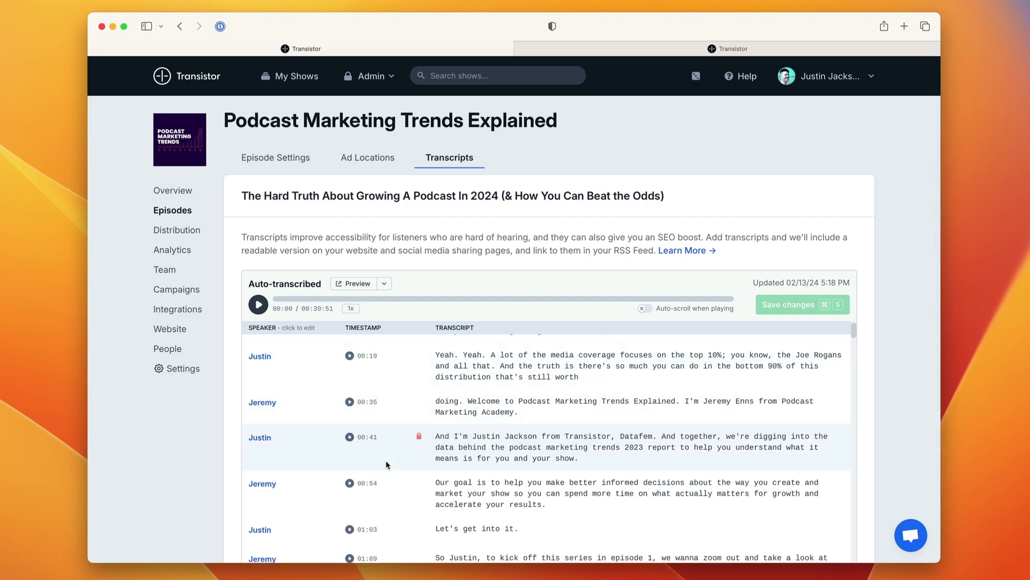
left_click(471, 400)
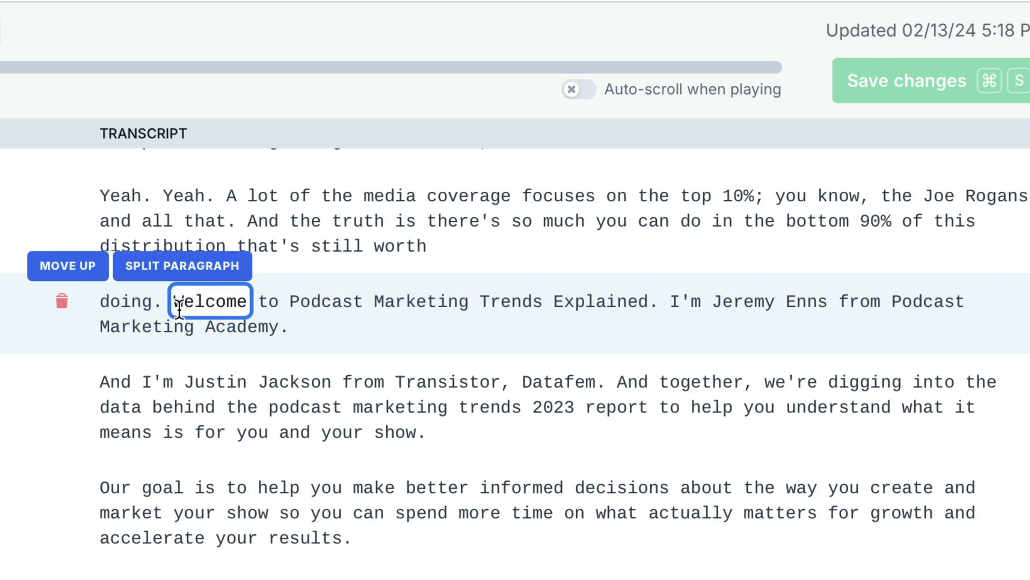
left_click(183, 267)
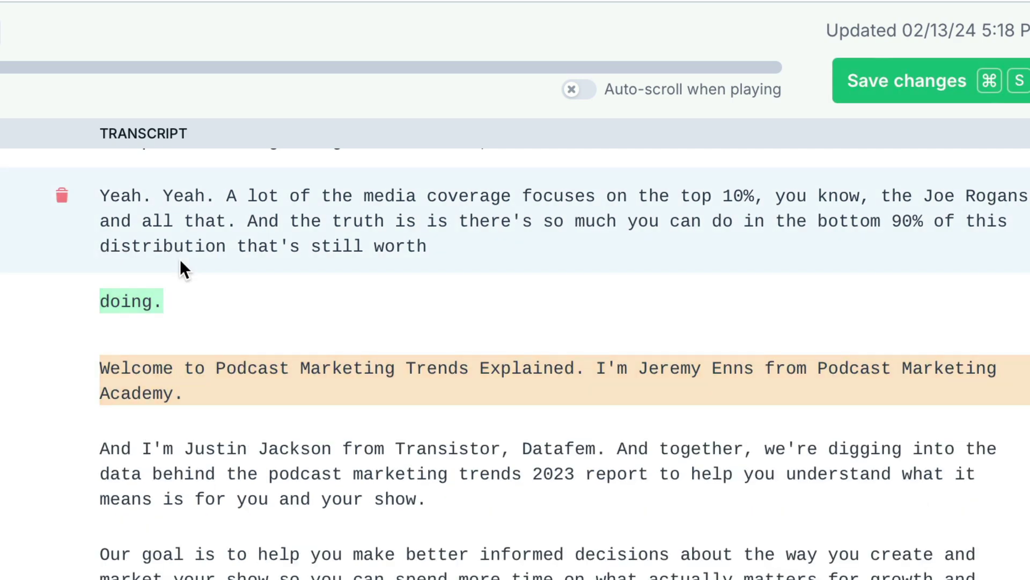
left_click(118, 300)
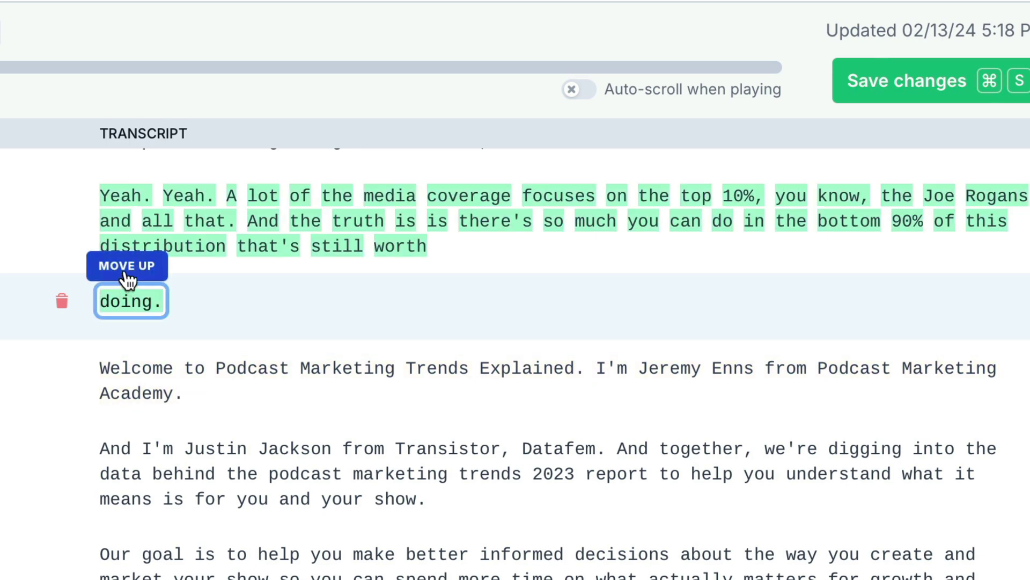
left_click(122, 269)
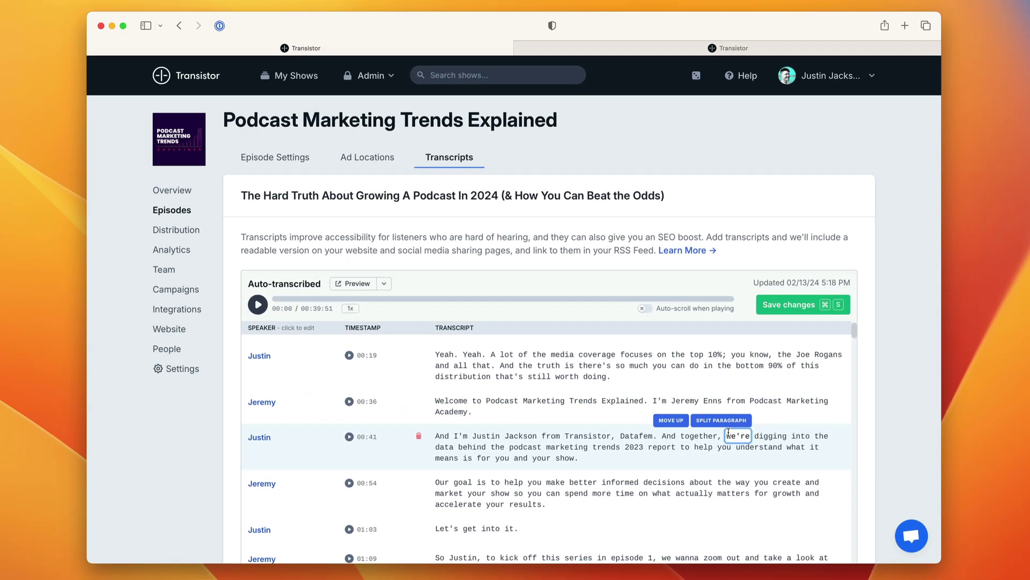
- Fix the second host's 00:41 line to read 'Transistor.fm' and 'Podcast Marketing Trends 2023 report', then save
scroll(354, 371, "down", 1)
double_click(492, 381)
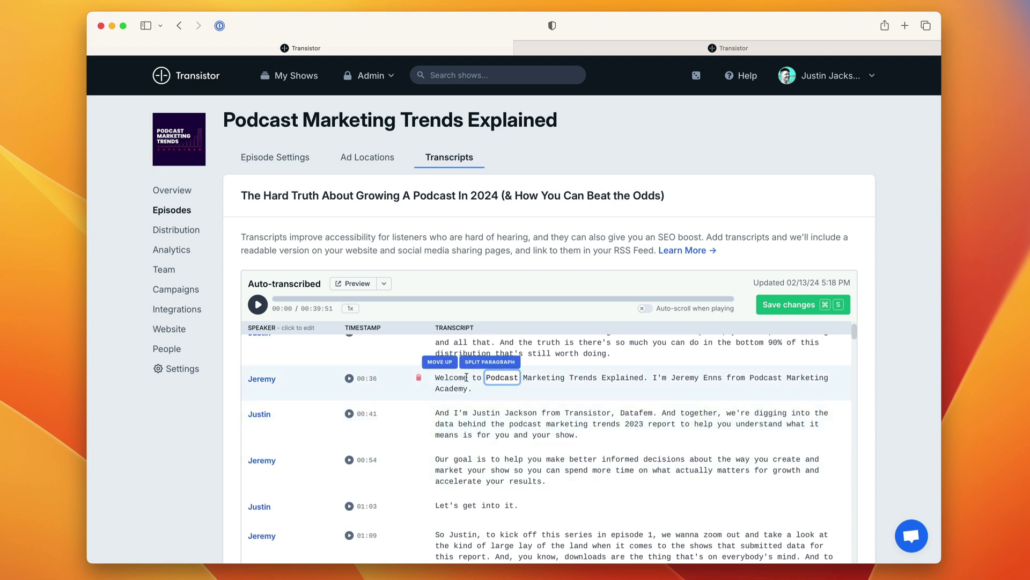
left_click(423, 389)
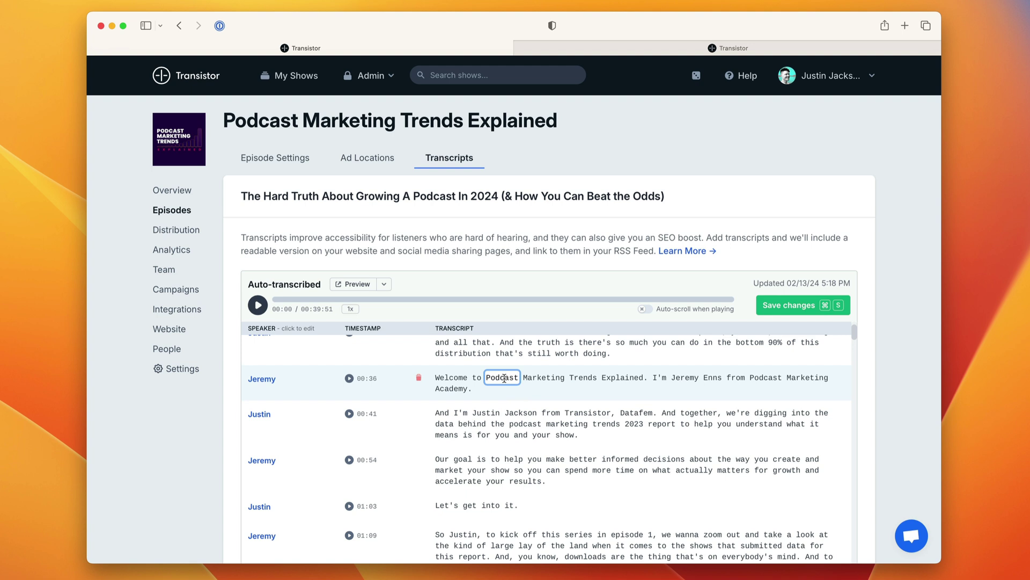
left_click(712, 379)
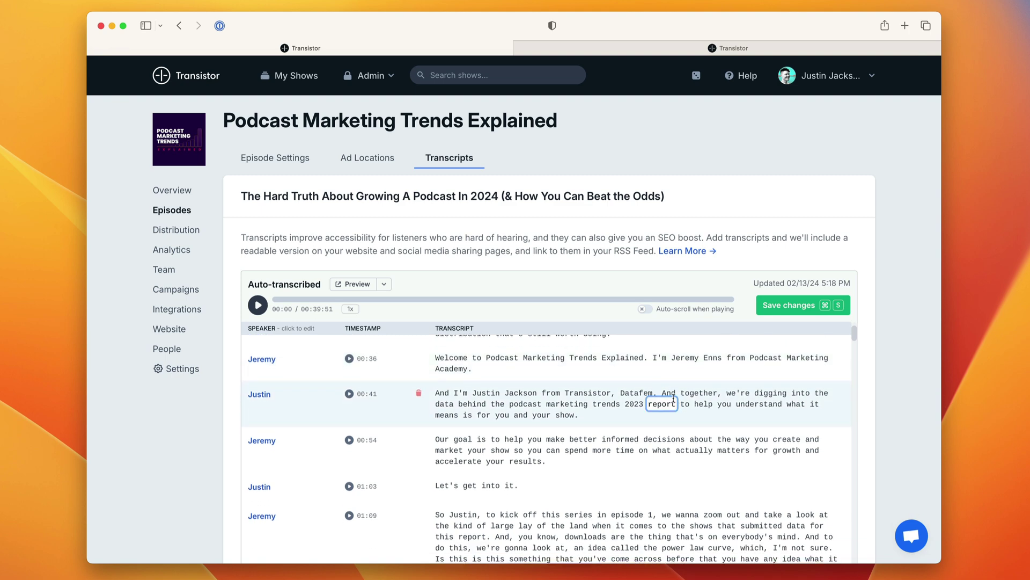
key("super+s")
scroll(805, 462, "down", 1)
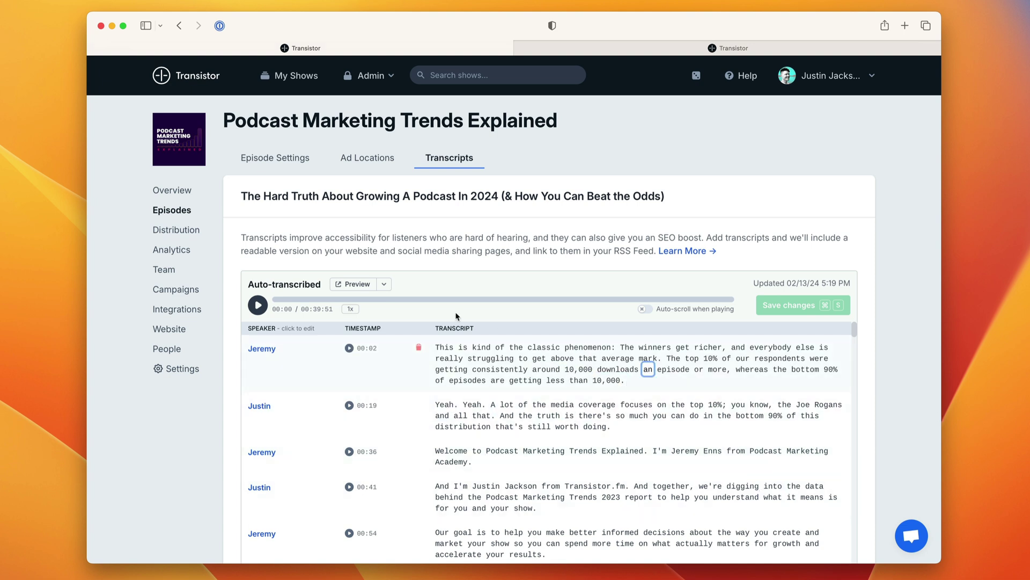
- Download the transcript as SRT and view its TXT version in a new tab
left_click(384, 283)
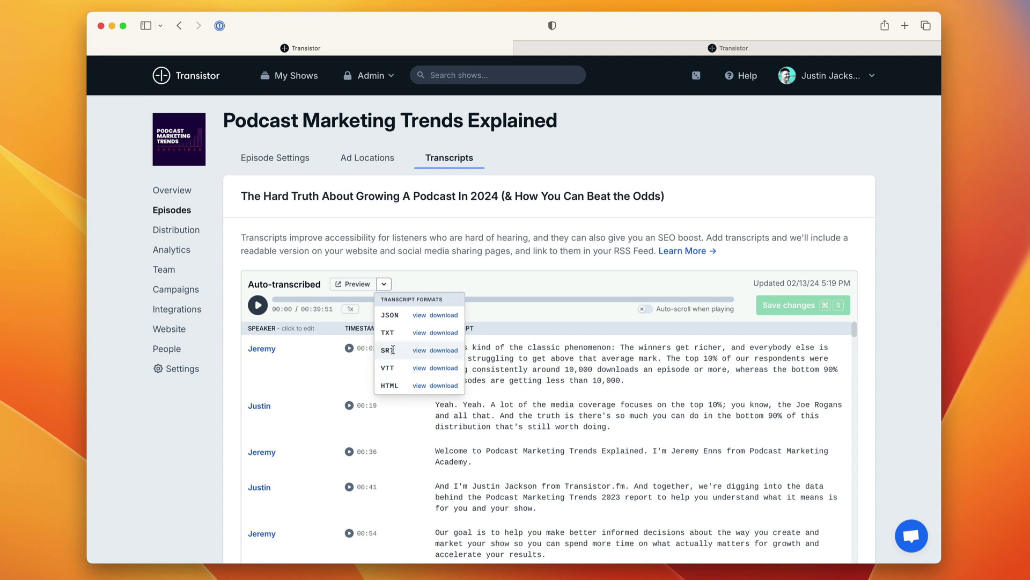
left_click(447, 351)
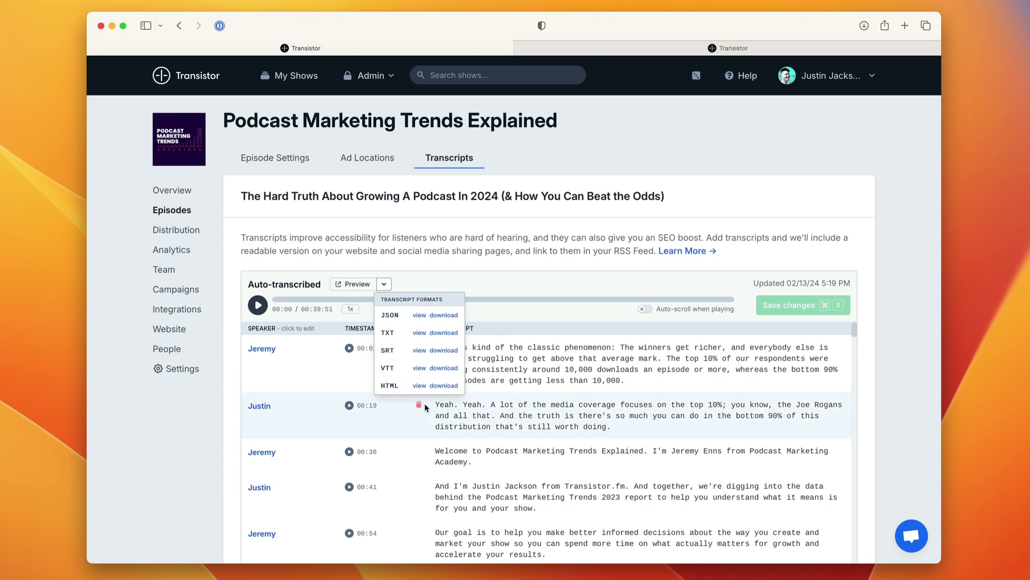
left_click(420, 334)
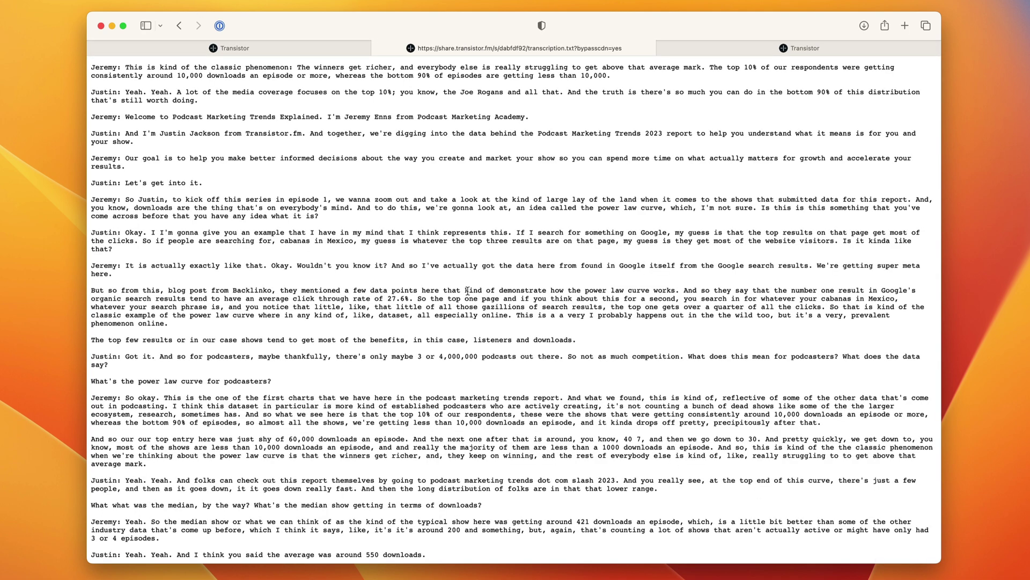
- View the HTML transcript, then open the episode's Transistor website page on its TRANSCRIPT tab
left_click(298, 47)
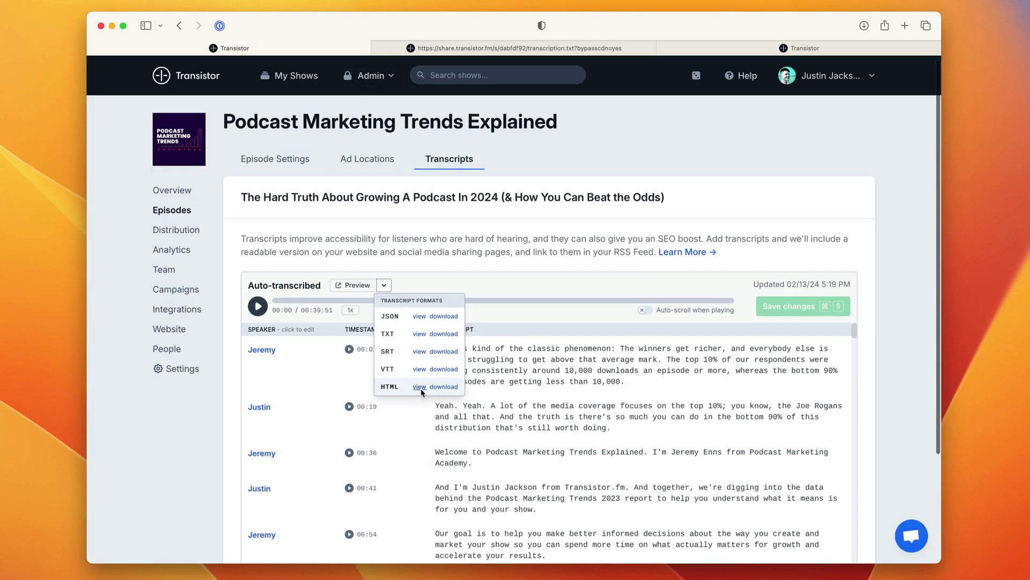
left_click(419, 387)
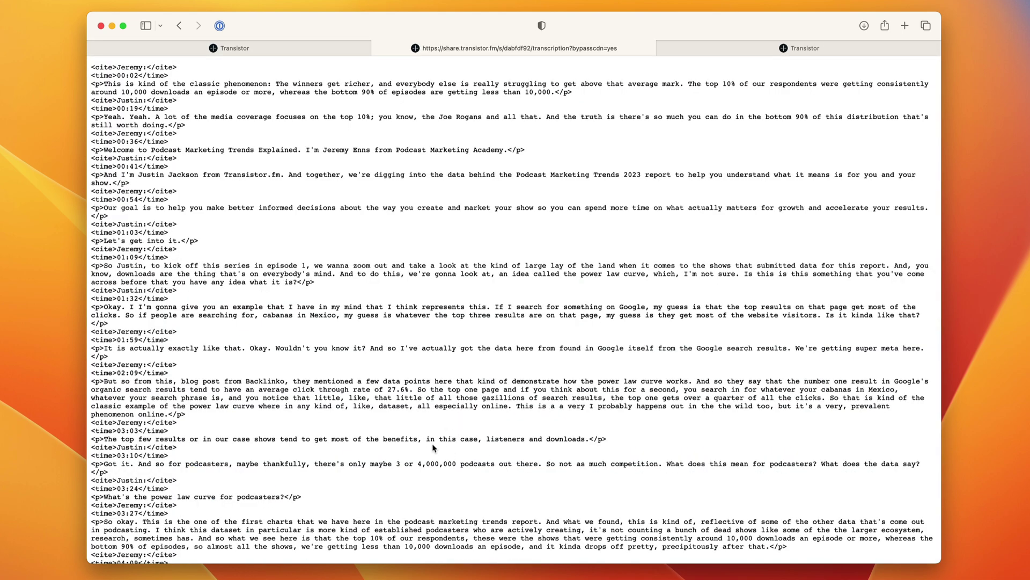
key("ctrl+Tab")
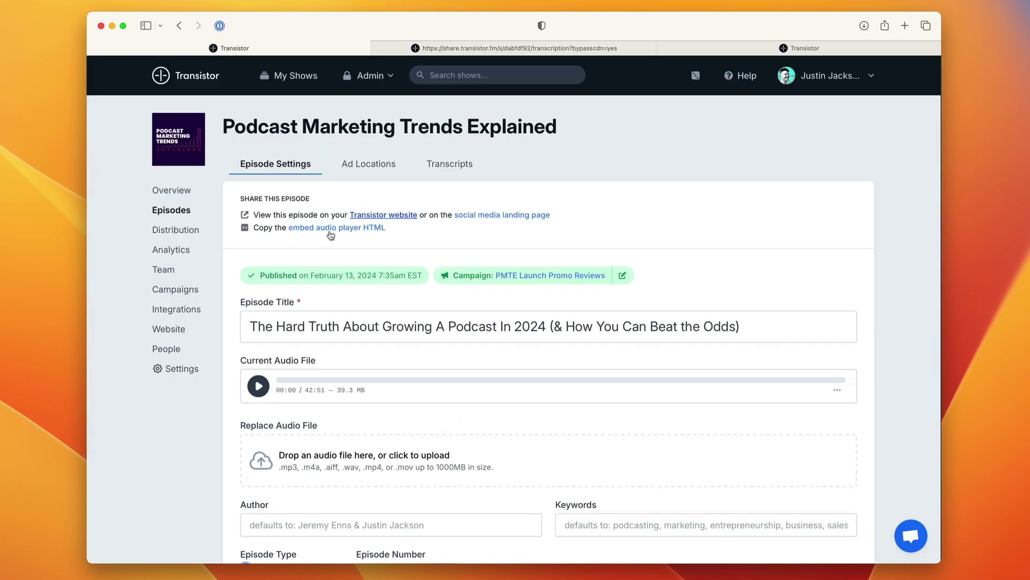
left_click(396, 218)
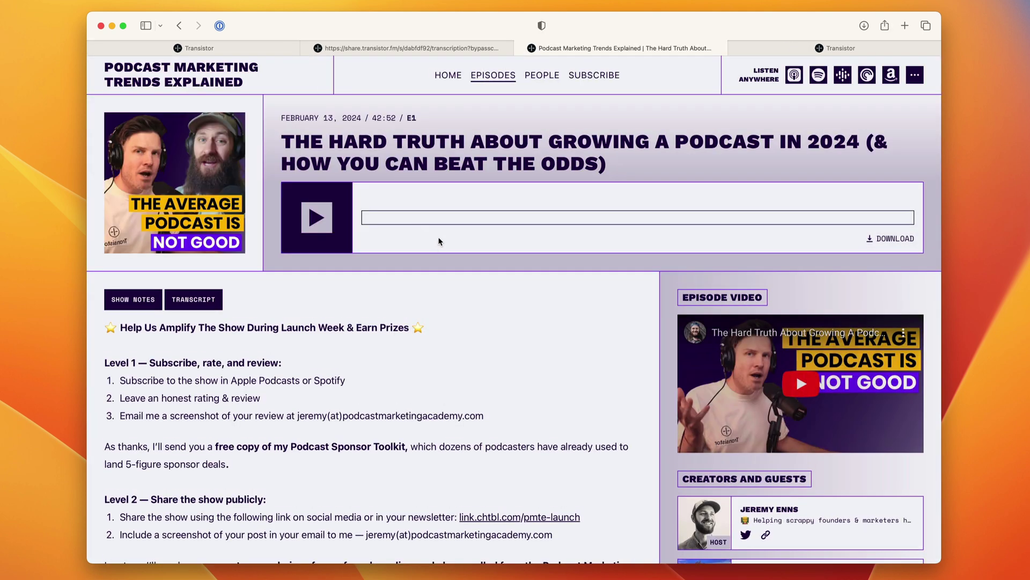
left_click(193, 298)
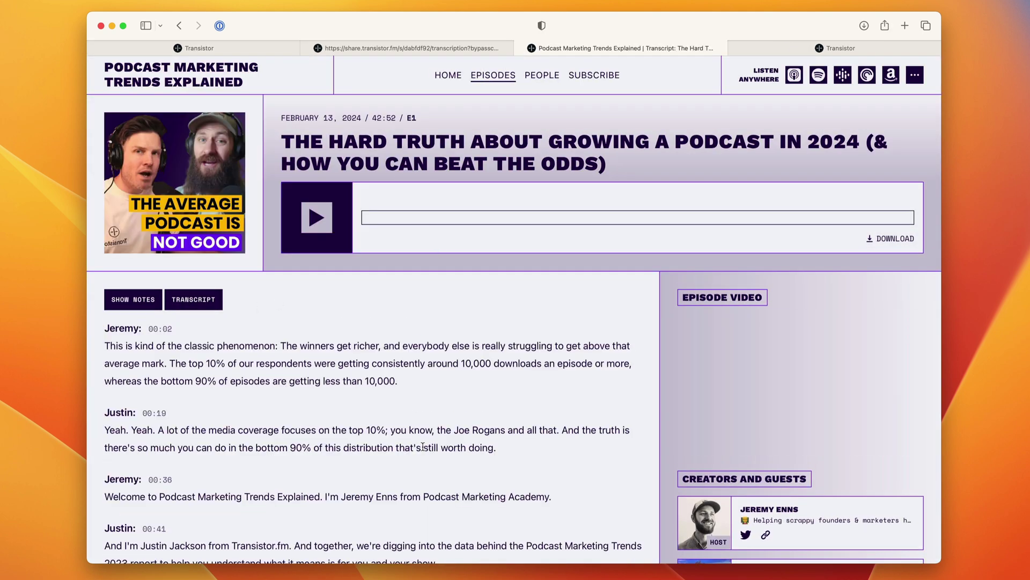
scroll(102, 306, "down", 1)
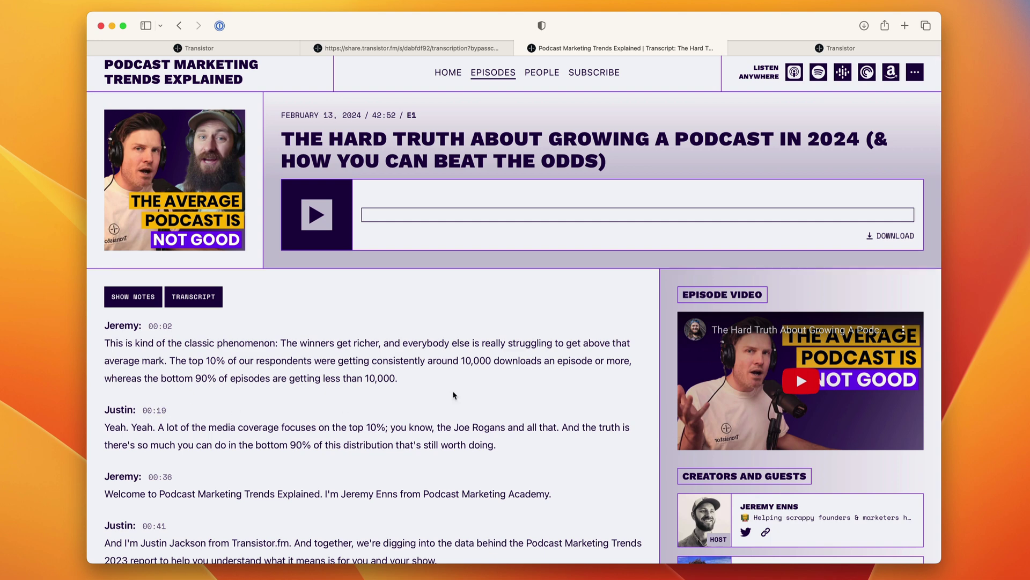
- Find 'comicon' on the page, cue the audio to 10:43, and briefly play it
key("super+f")
type("comicon")
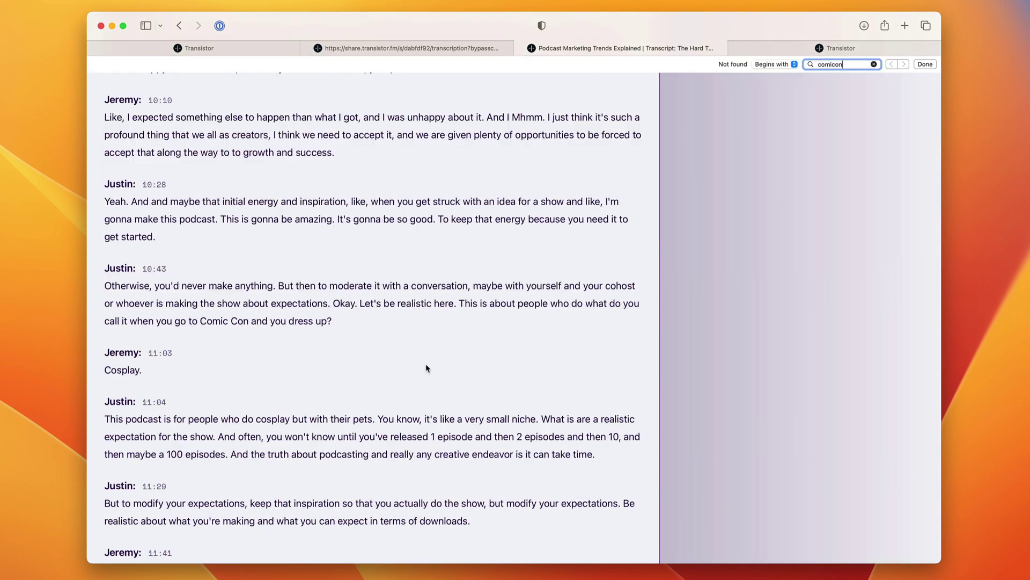
left_click(916, 65)
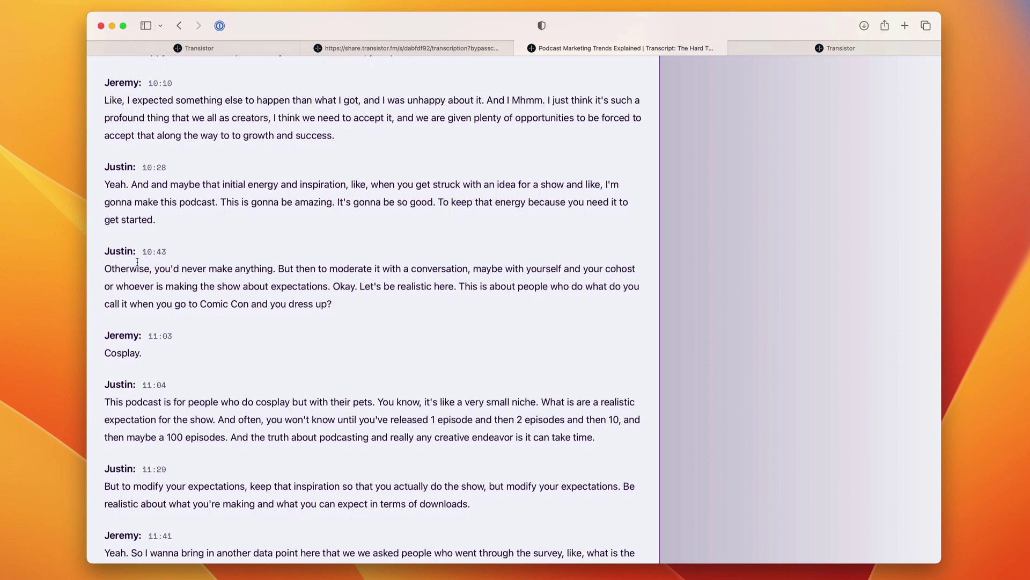
left_click(155, 253)
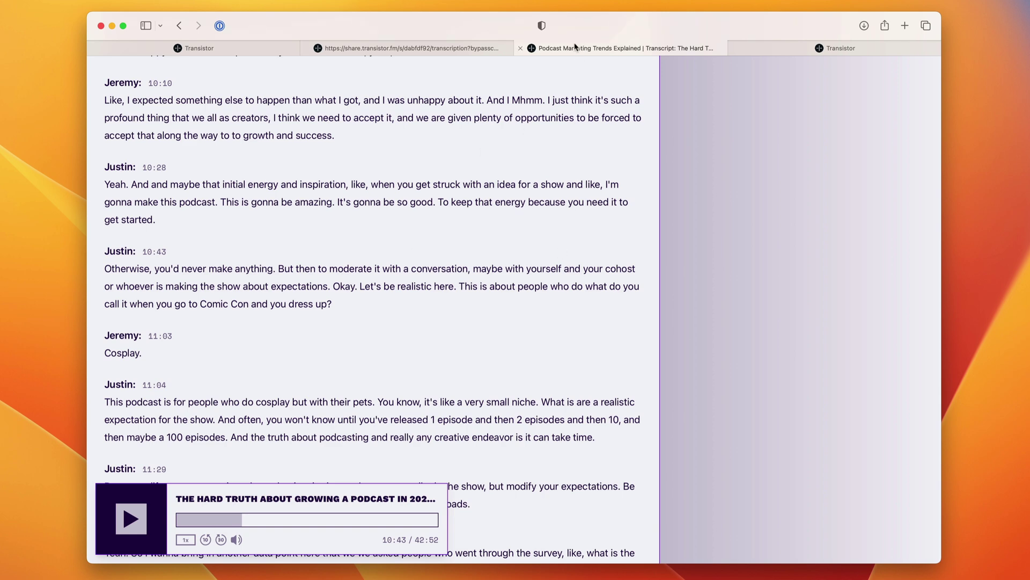
left_click(134, 519)
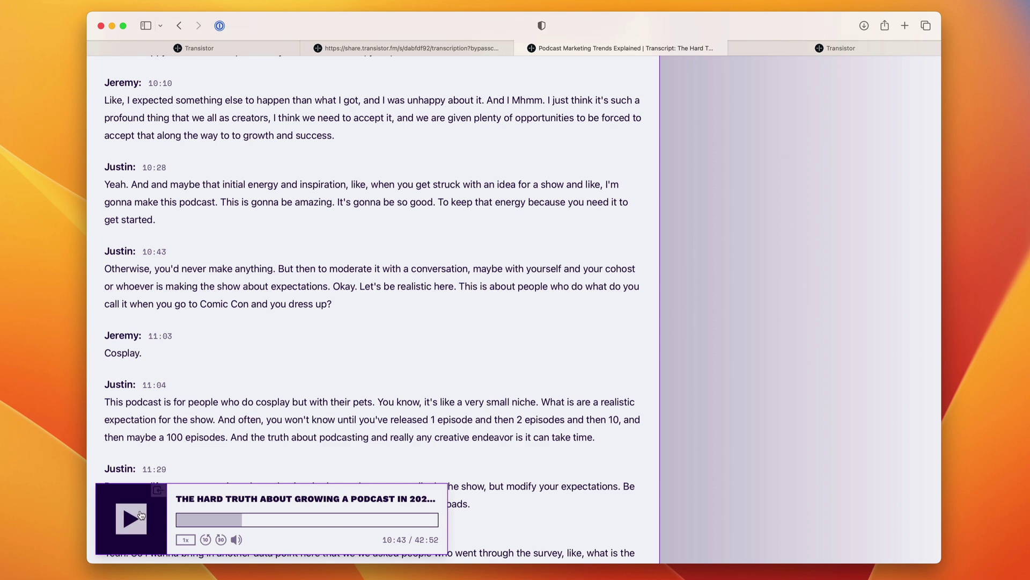
left_click(135, 520)
- Cue the episode audio to the 11:59 transcript paragraph
scroll(362, 252, "down", 5)
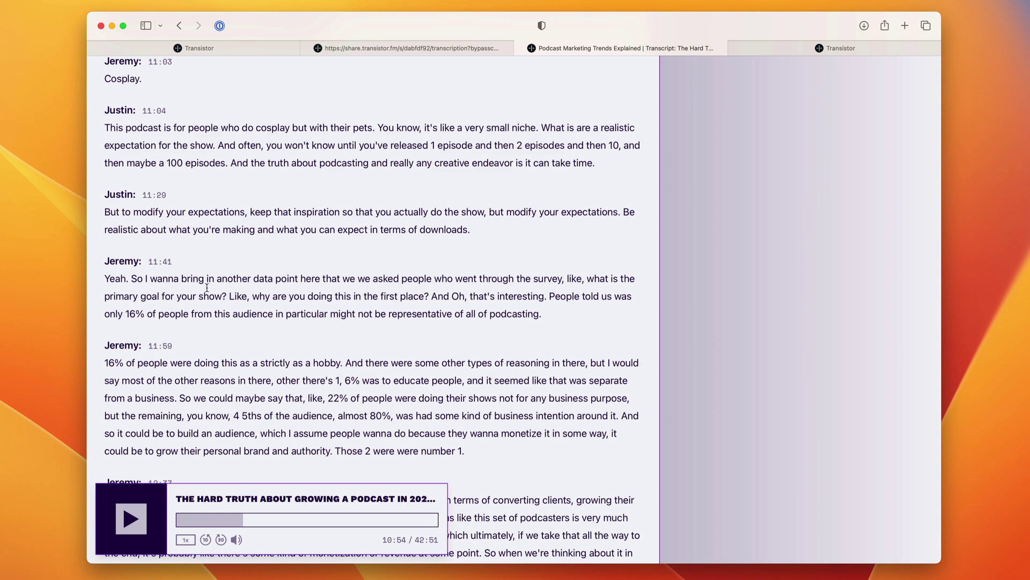
left_click_drag(103, 363, 531, 378)
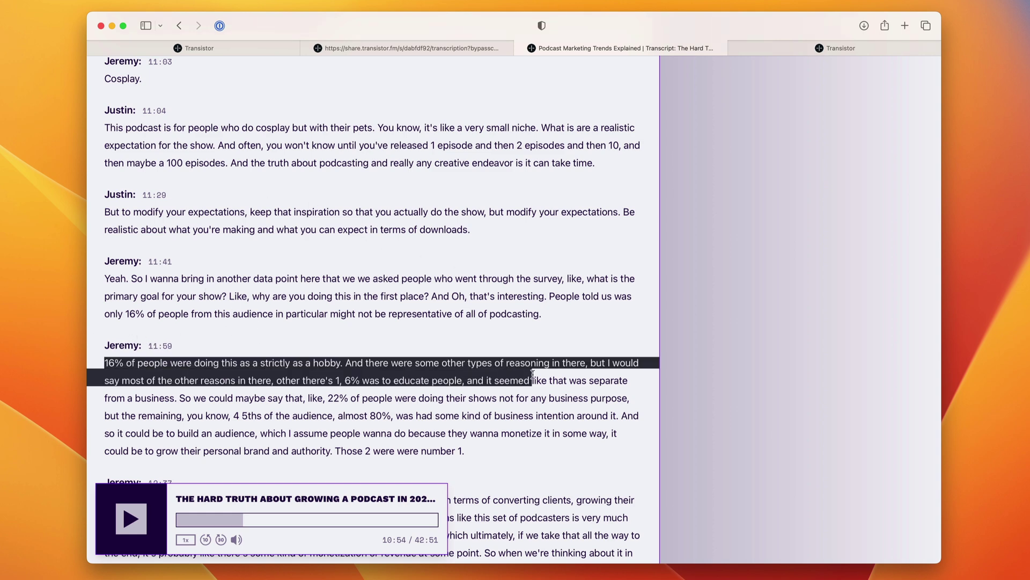
left_click(522, 466)
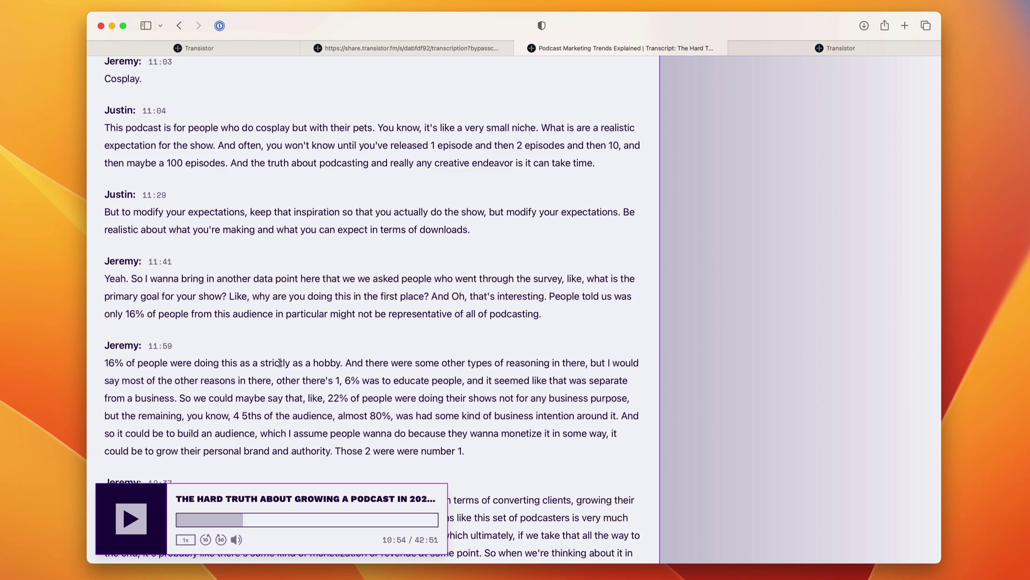
left_click(160, 345)
- Show the transcript on the episode's social landing page and cue the player to 13:14
left_click(256, 45)
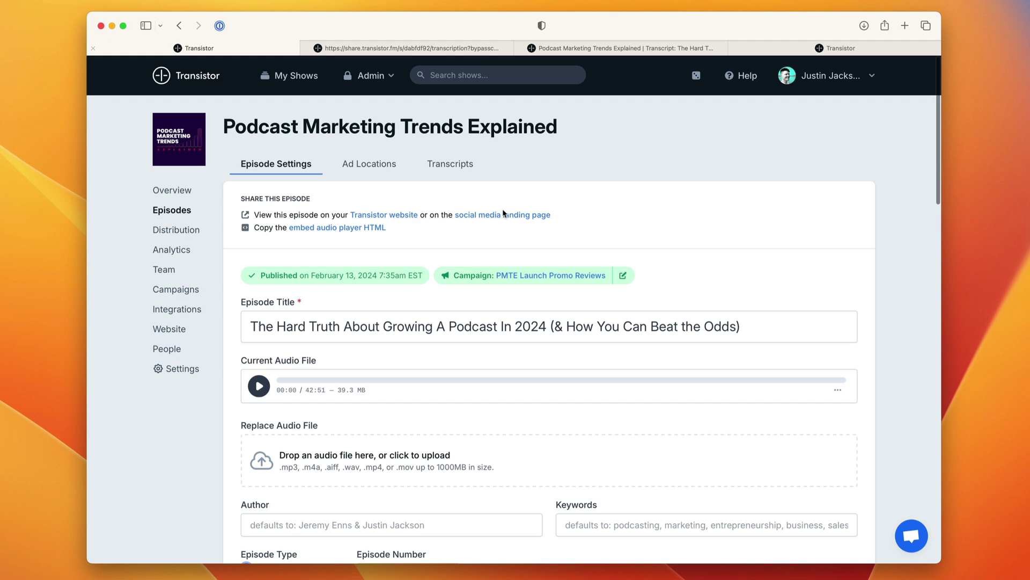
left_click(488, 216)
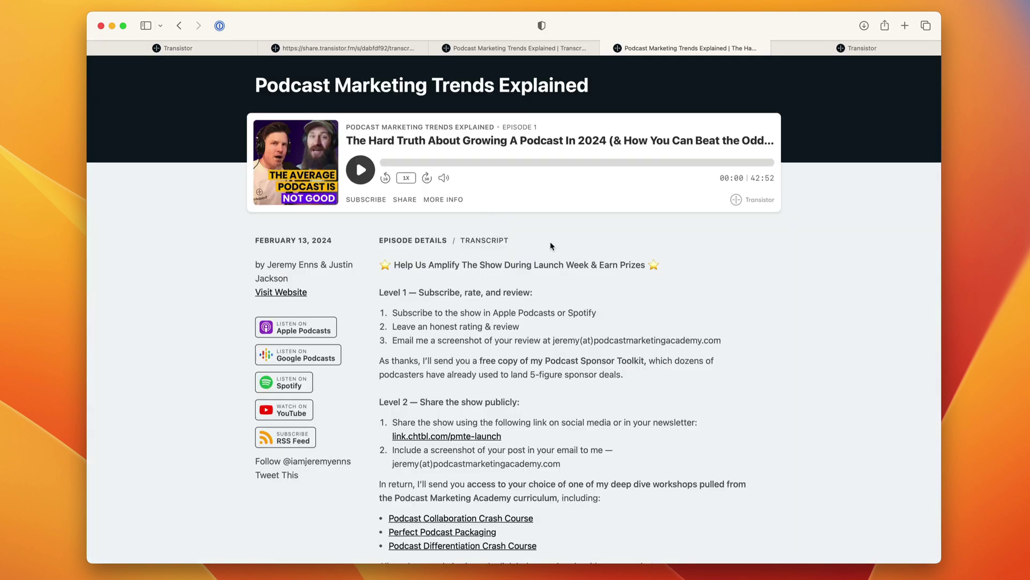
left_click(480, 241)
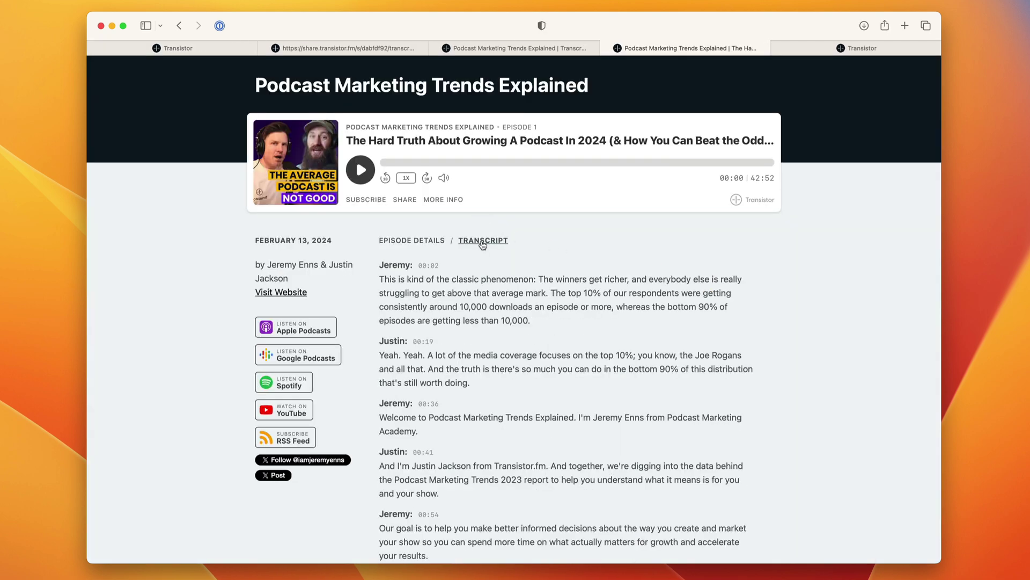
scroll(602, 447, "down", 4)
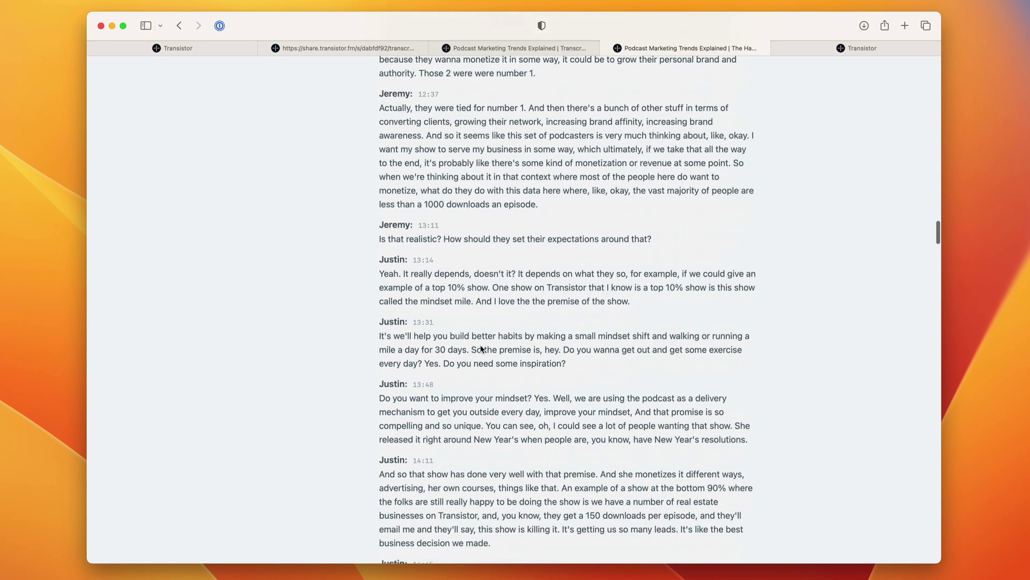
left_click(425, 261)
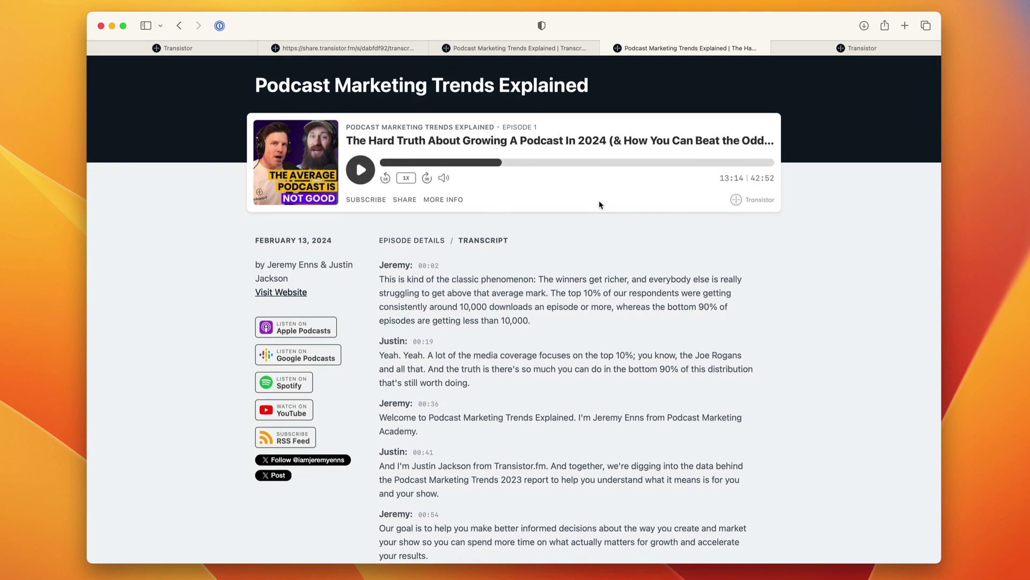
- Enable 'Start at 13:14' on the share link and return to the transcript editor
left_click(405, 199)
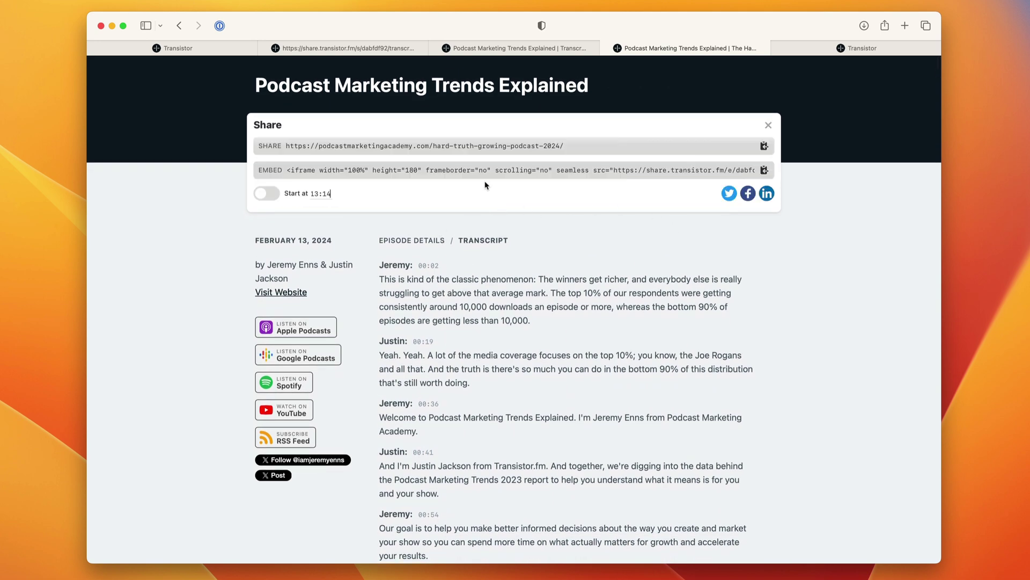
left_click(267, 194)
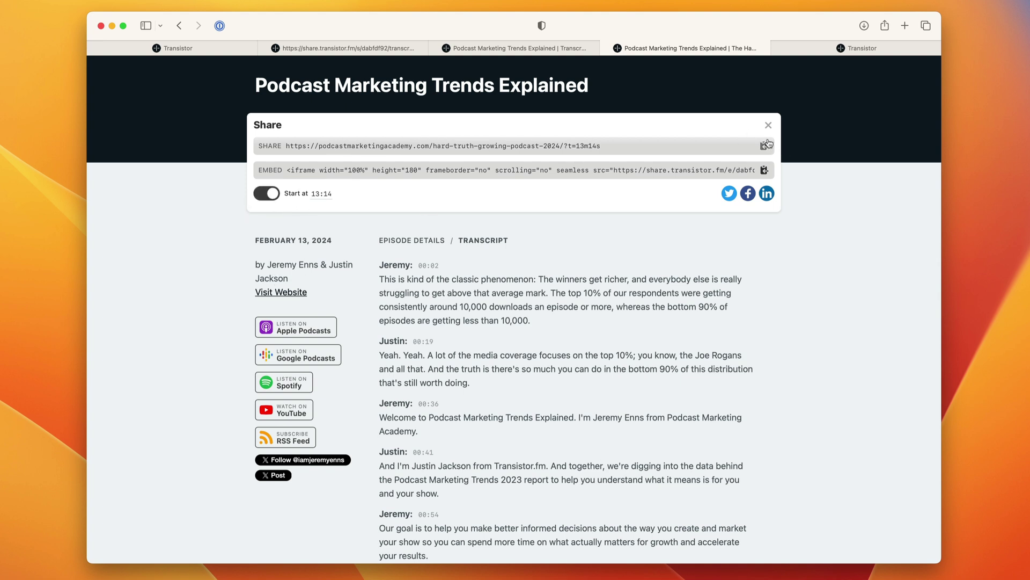
key("super+1")
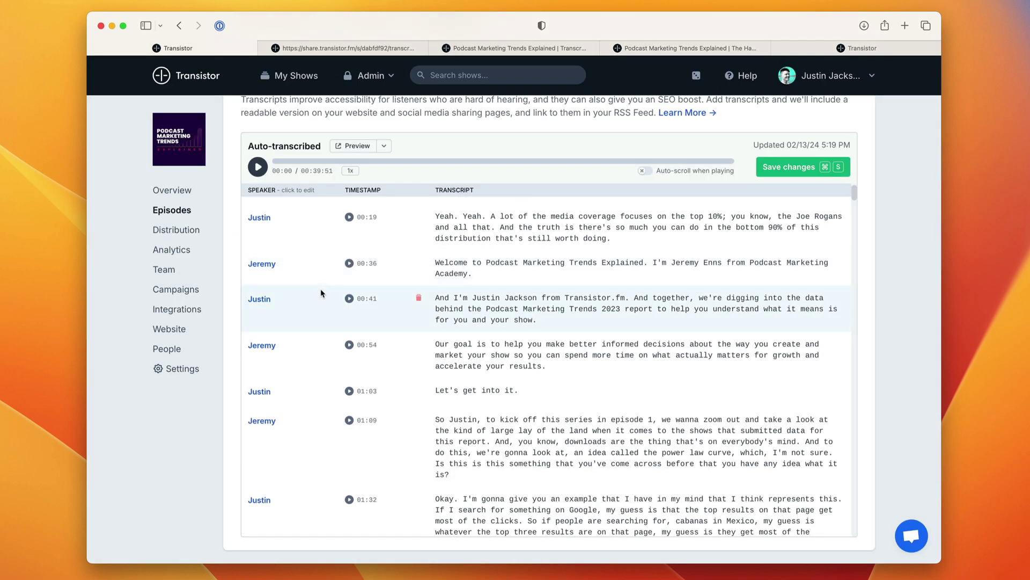
left_click(268, 265)
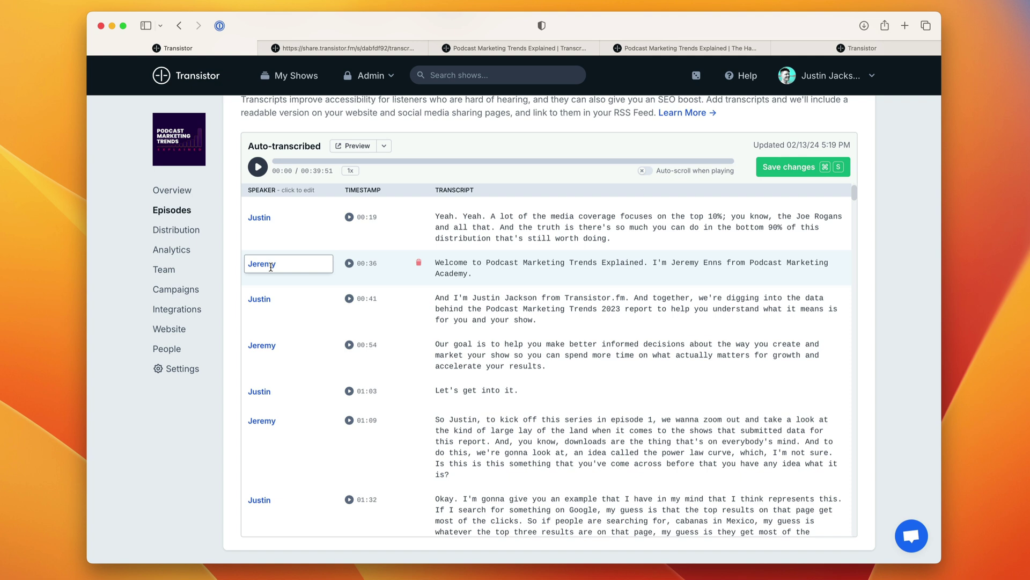
left_click(269, 290)
left_click(297, 269)
left_click(283, 293)
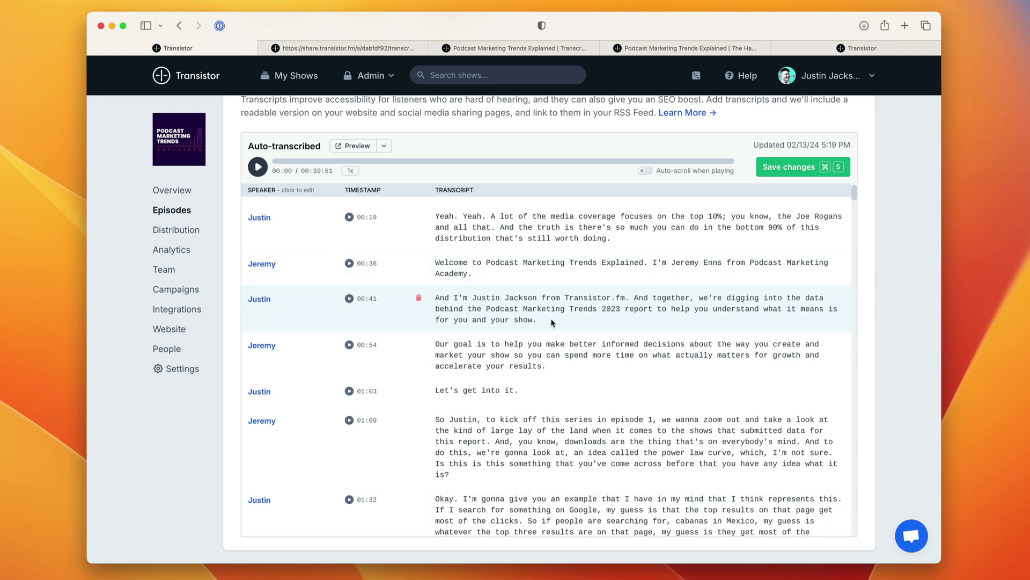
- Correct the guest's surname at 22:22, delete the duplicated 'I', and save
scroll(545, 294, "down", 4)
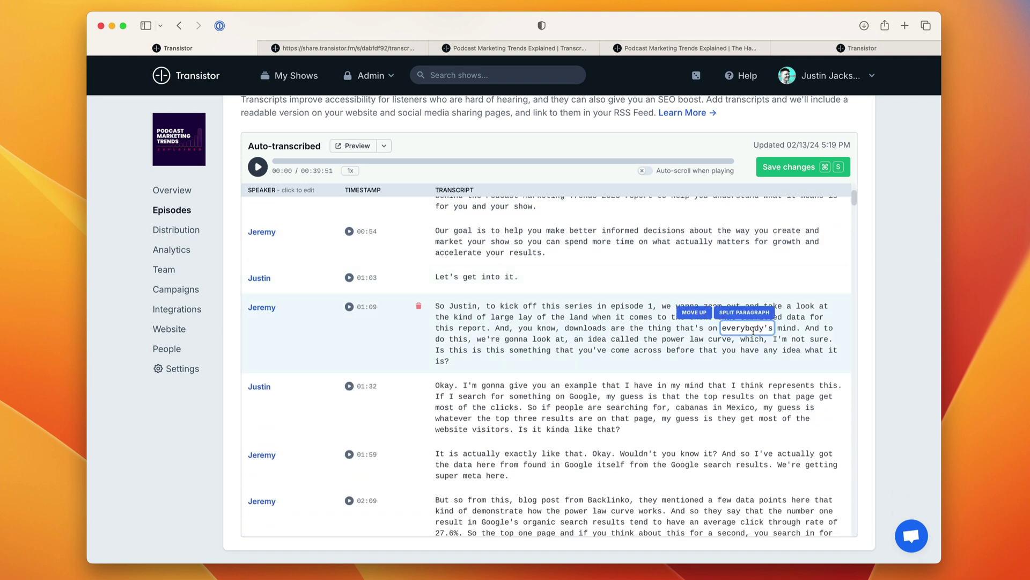
scroll(753, 331, "down", 20)
double_click(516, 368)
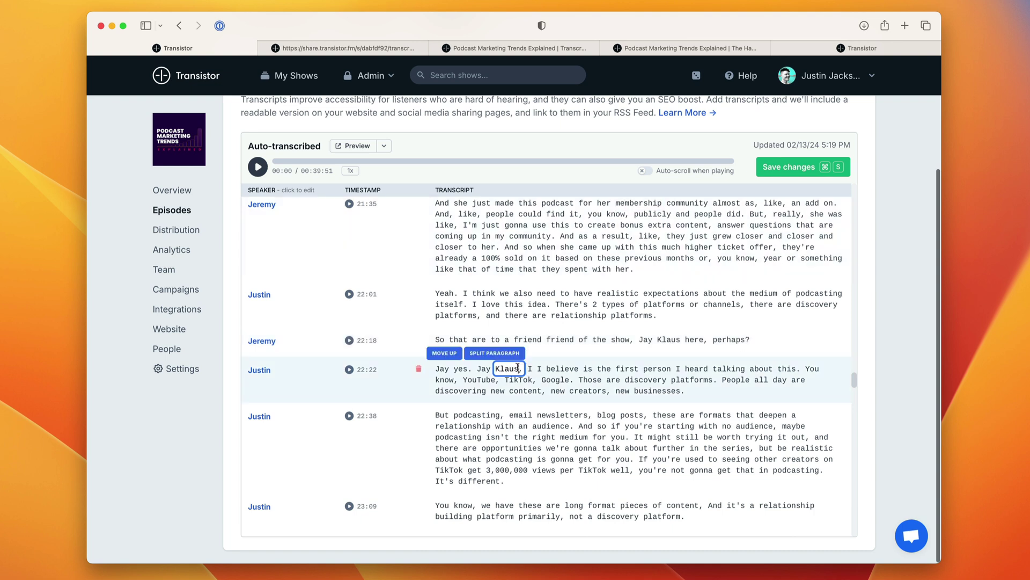
type("Clo")
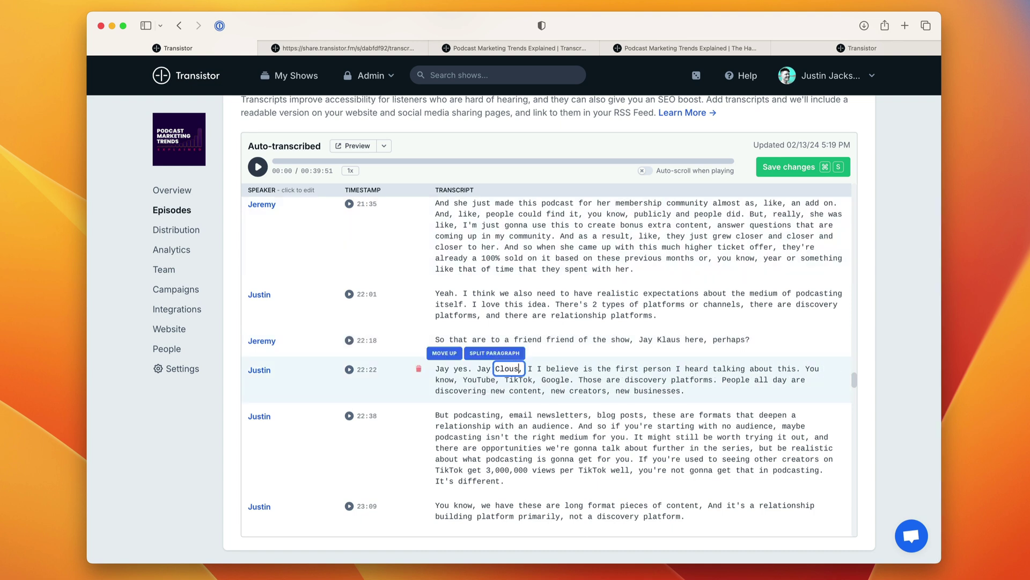
type("use")
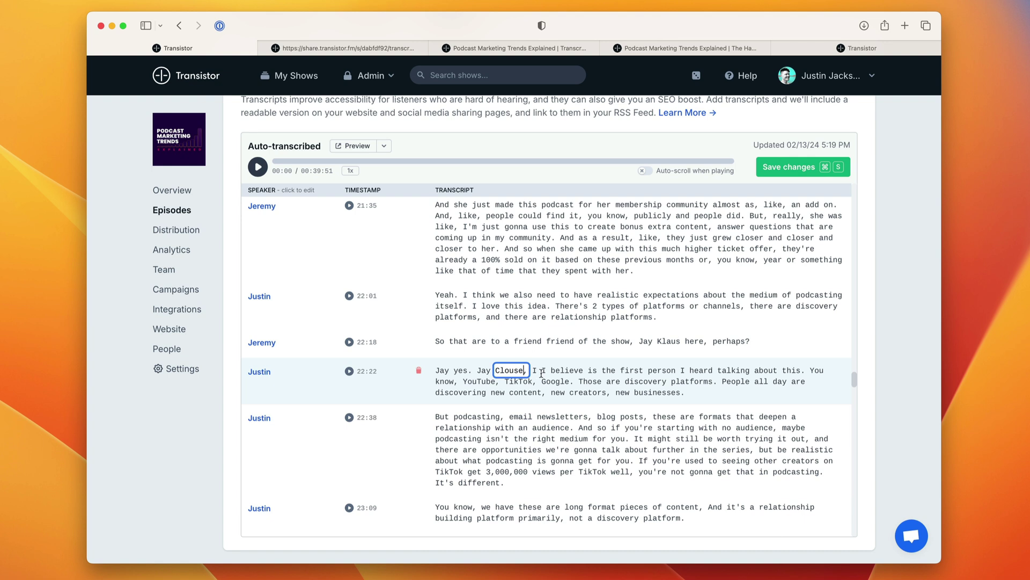
left_click(537, 370)
key("BackSpace")
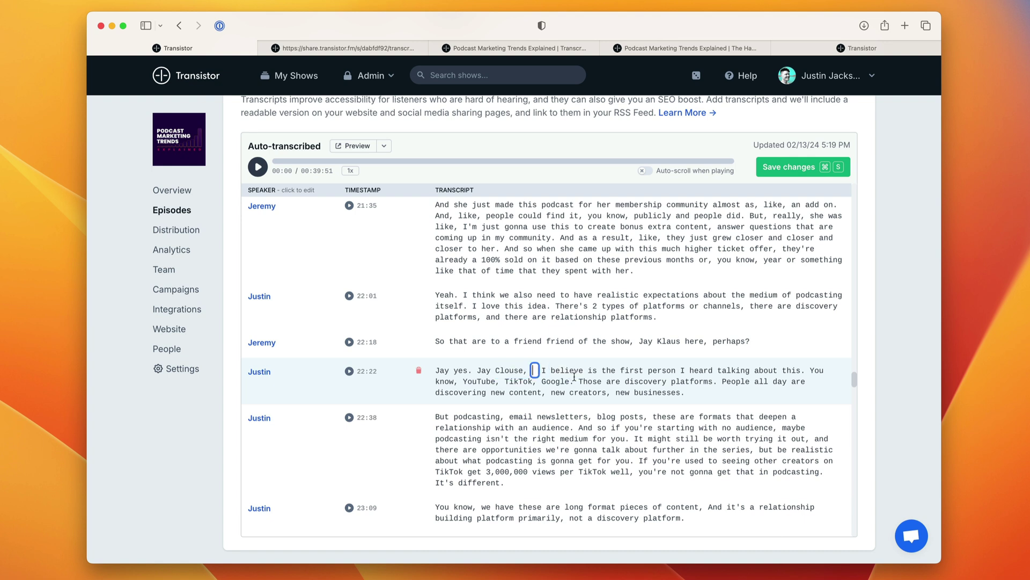
key("super+s")
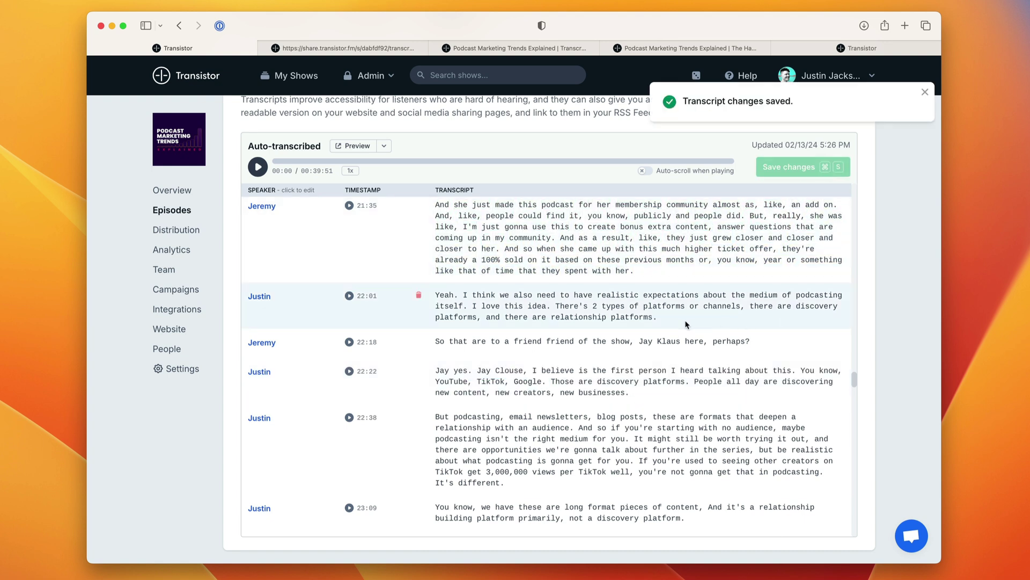
- Merge the 26:19 paragraph up into the 26:07 paragraph
scroll(693, 337, "down", 15)
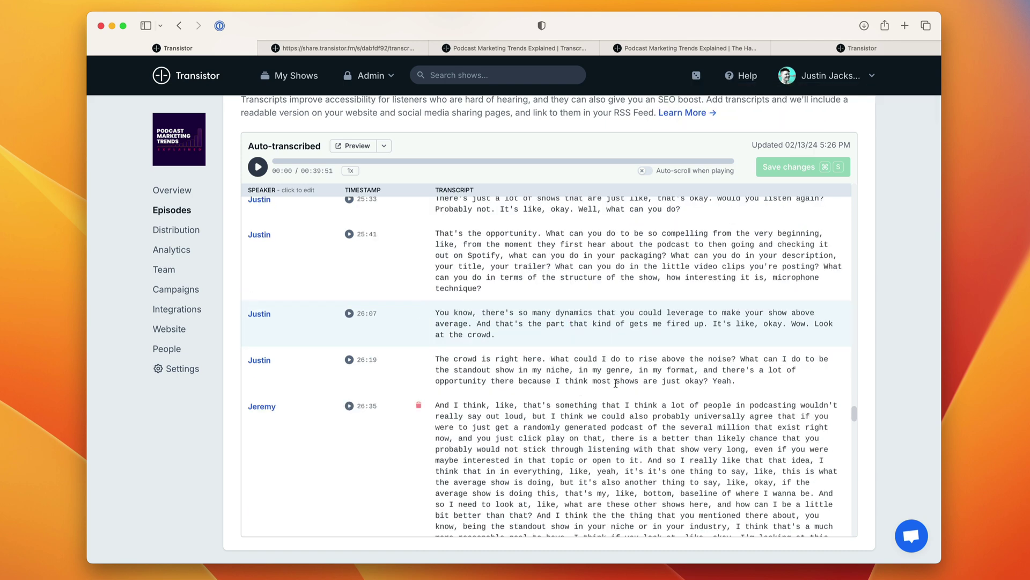
left_click(460, 380)
left_click(440, 359)
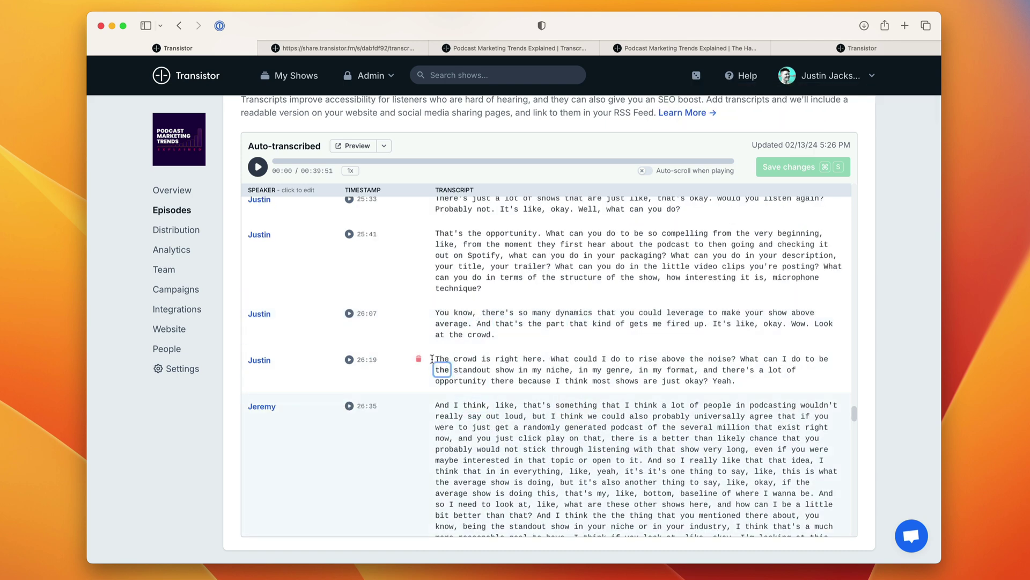
mouse_move(435, 350)
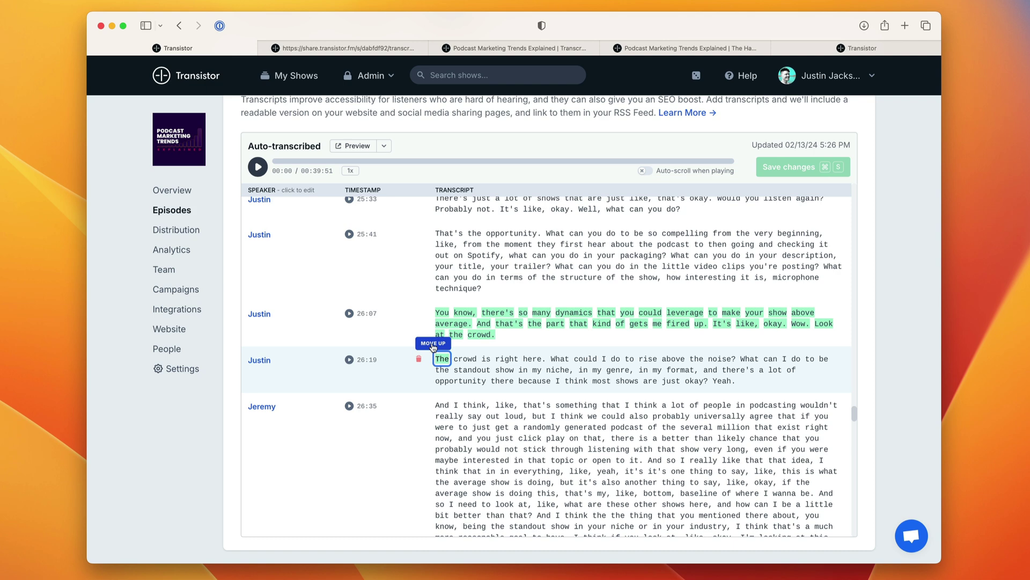
left_click(620, 369)
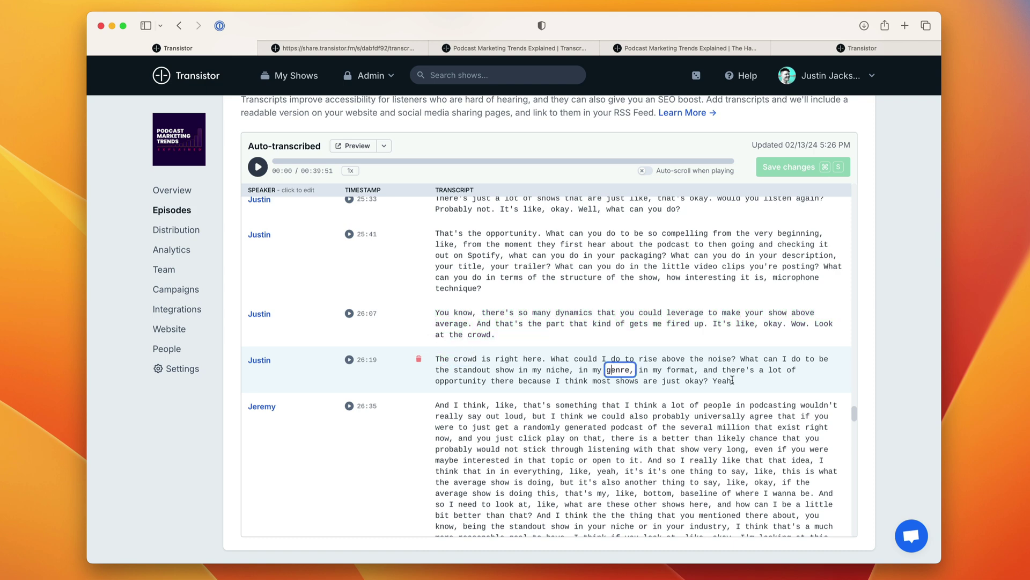
mouse_move(734, 380)
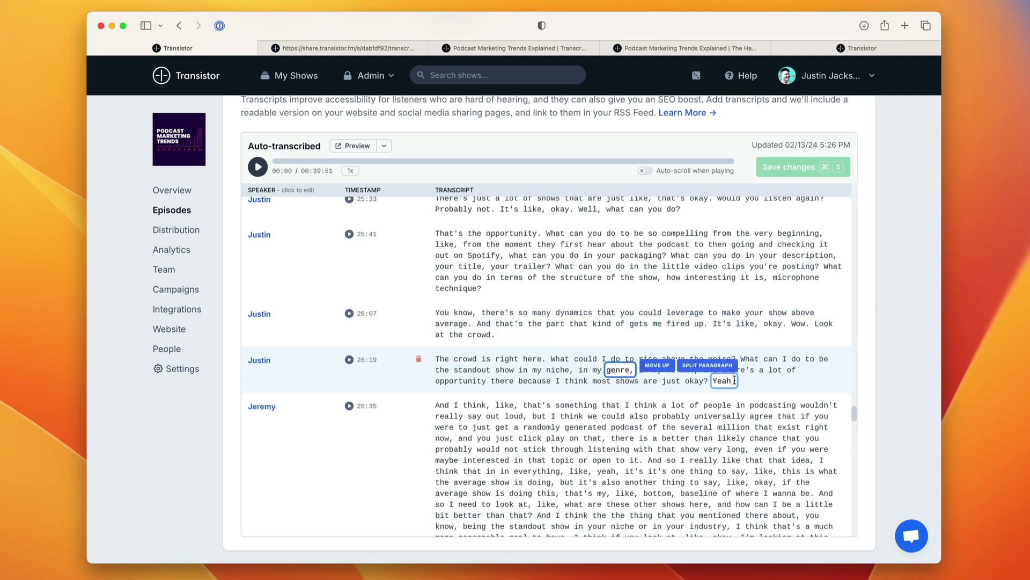
left_click(663, 366)
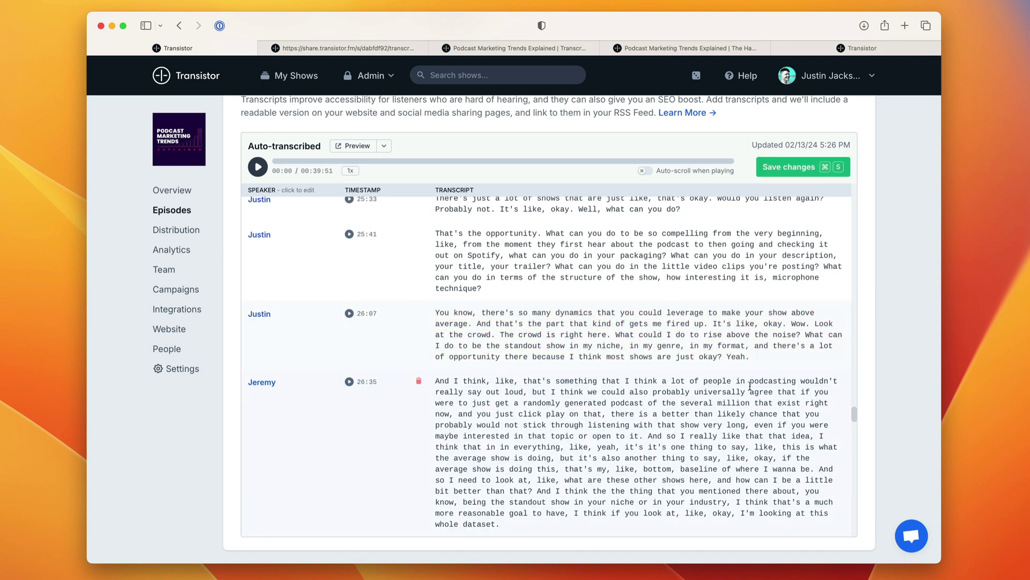
- Split the 26:35 paragraph at 'And', creating a new 27:13 paragraph
scroll(621, 429, "down", 5)
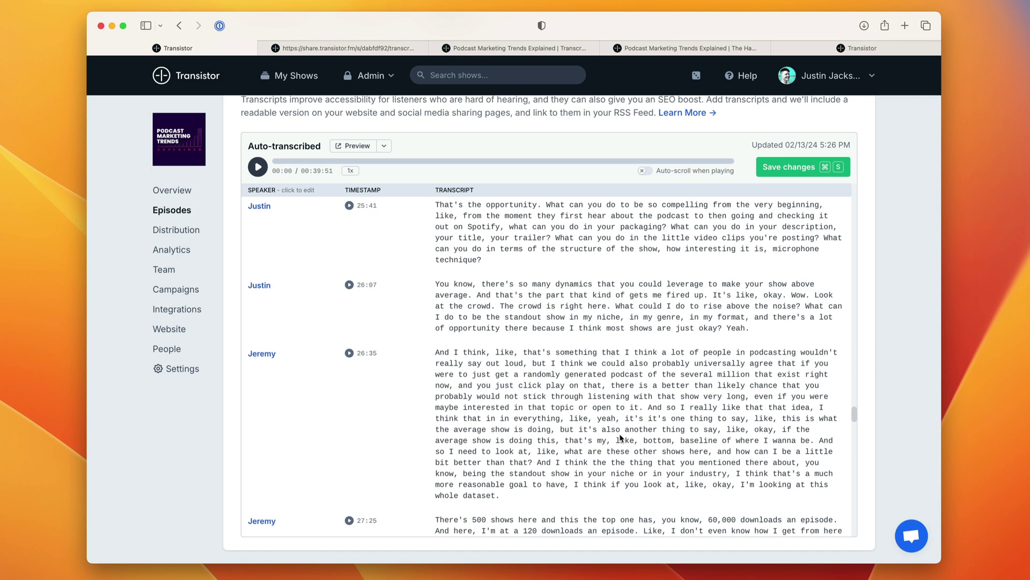
mouse_move(540, 338)
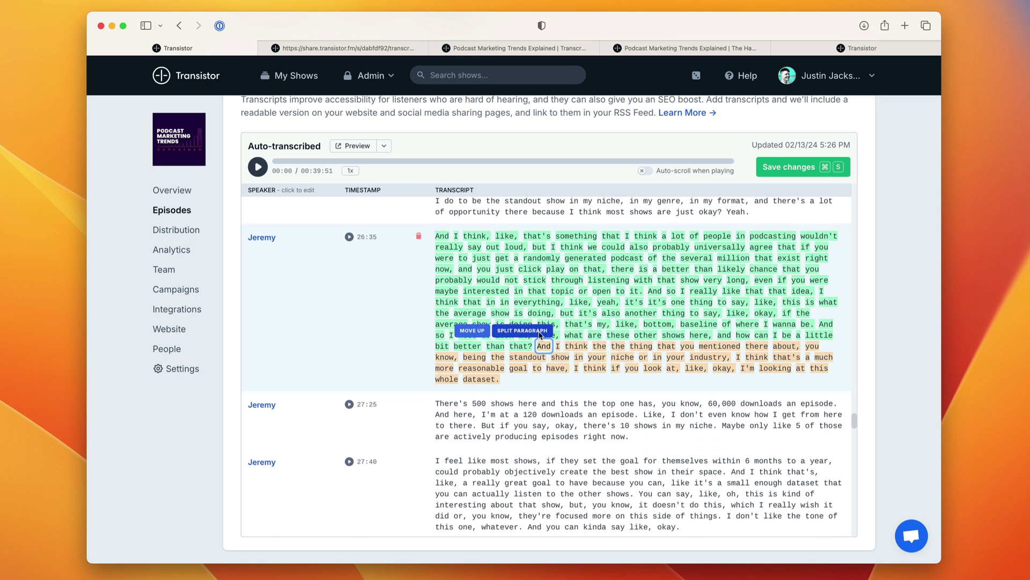
left_click(540, 331)
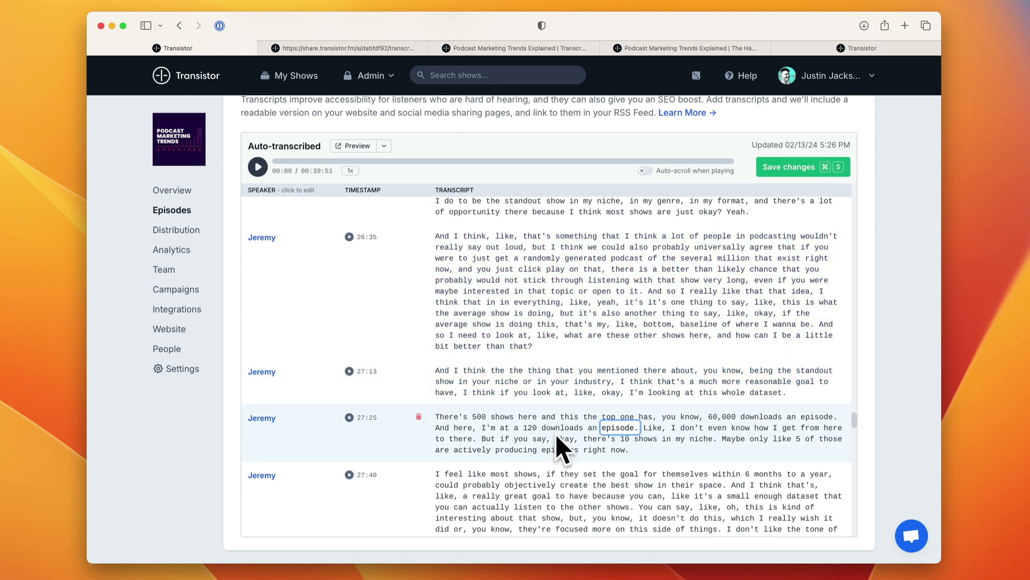
scroll(833, 367, "up", 10)
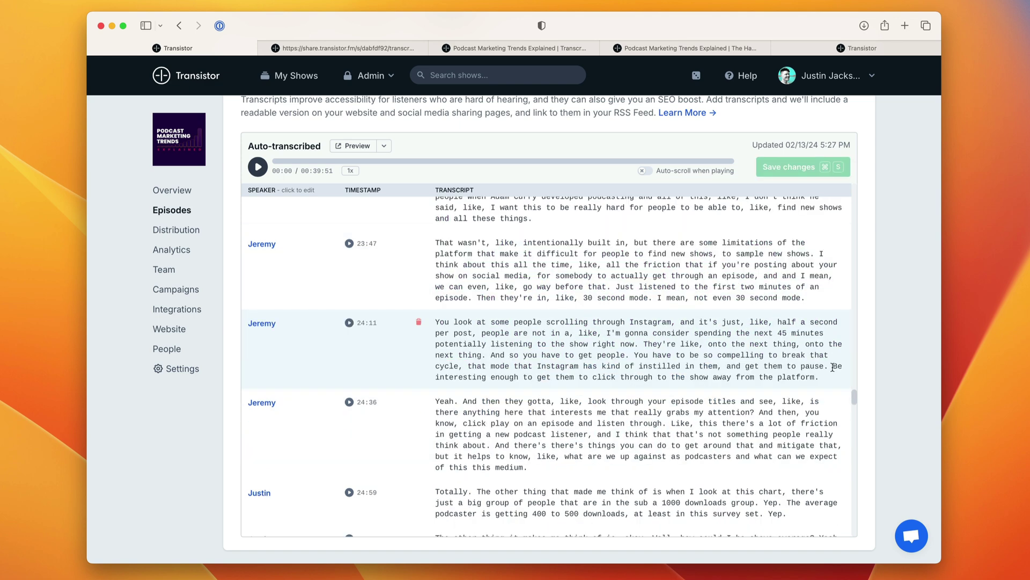
- Review the Transcription Add-on credits under Manage Your Account, then open the support chat over the transcript editor
left_click(837, 46)
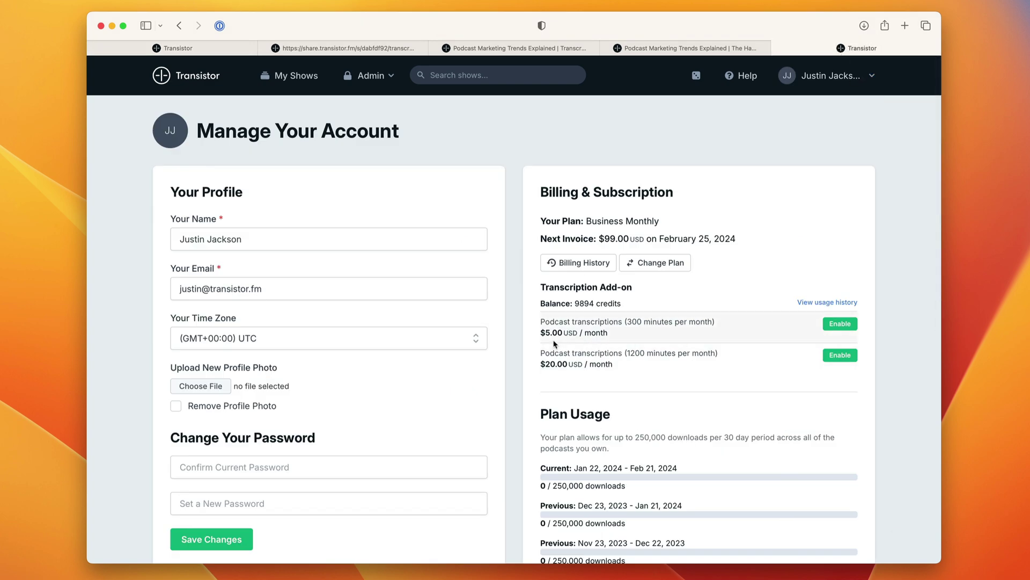
scroll(543, 334, "down", 1)
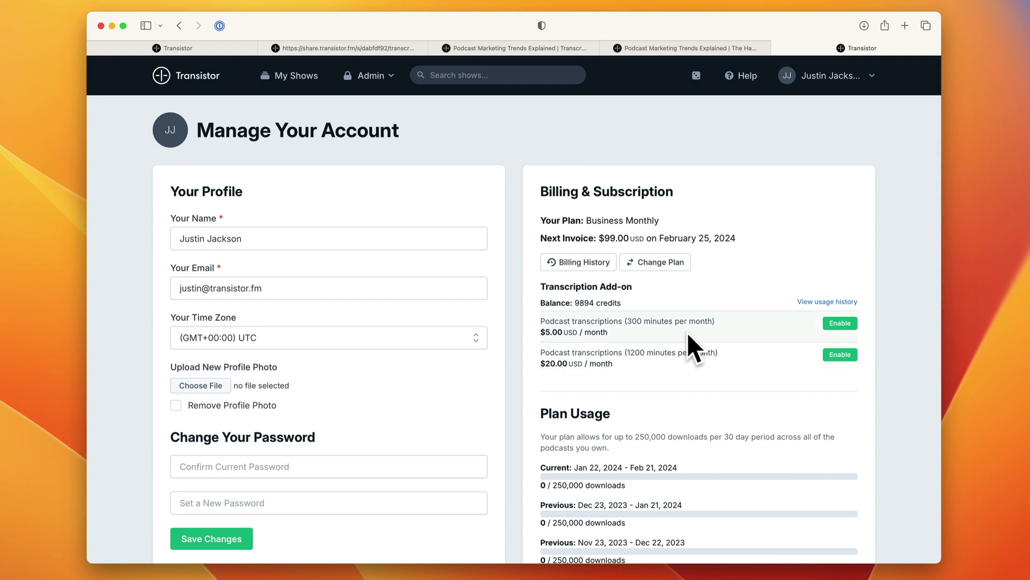
scroll(652, 321, "down", 1)
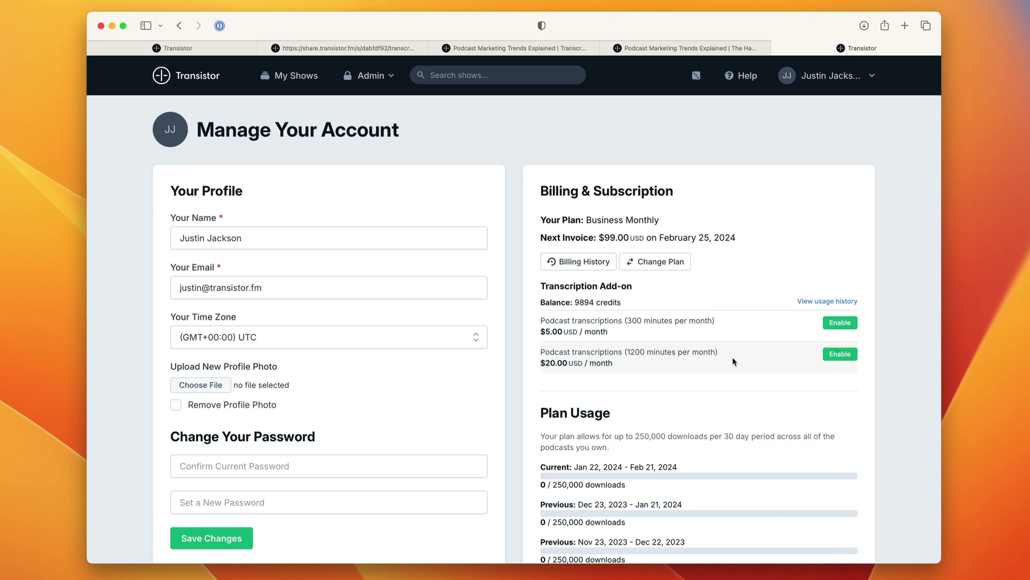
scroll(745, 363, "down", 1)
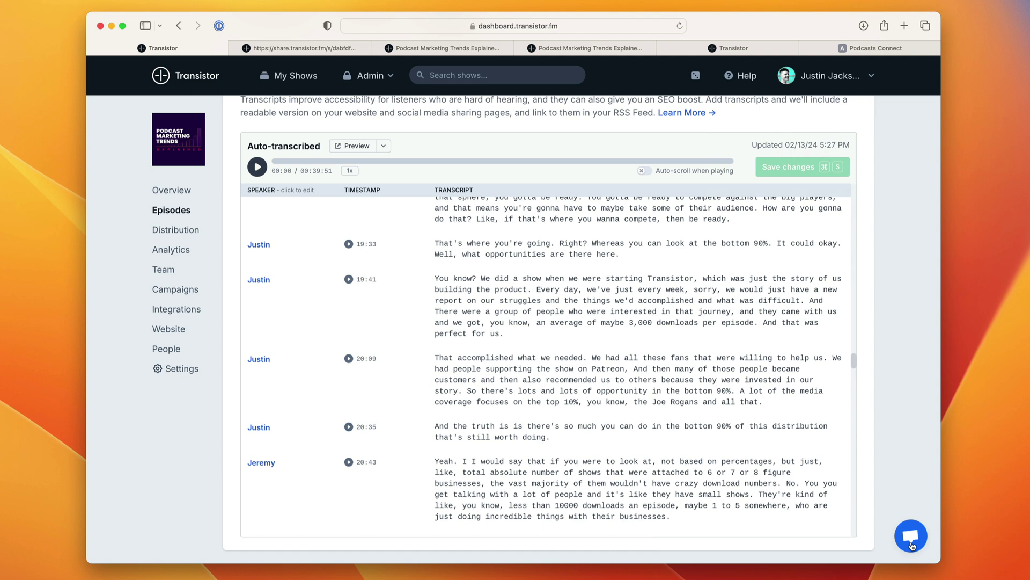
left_click(911, 536)
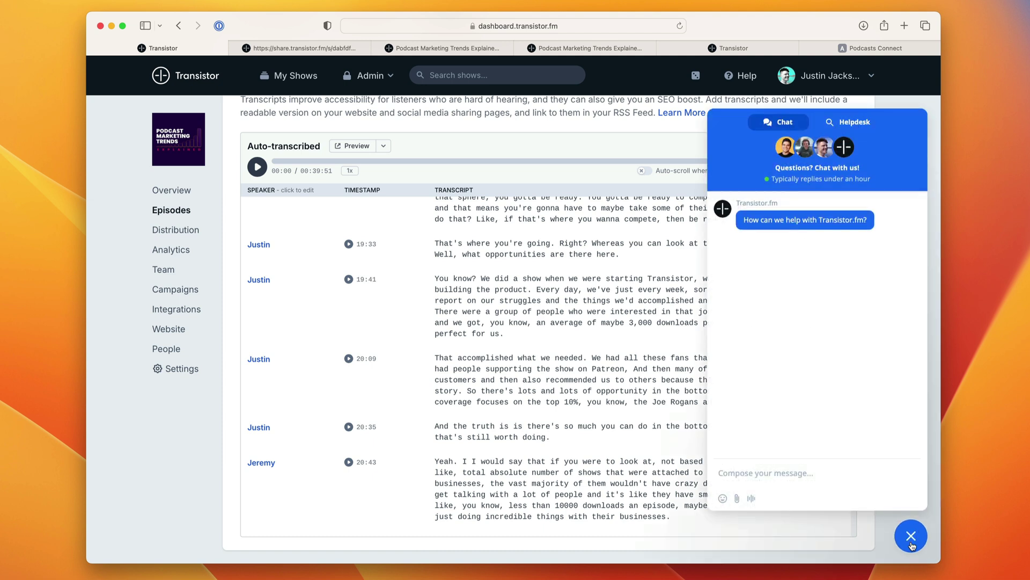